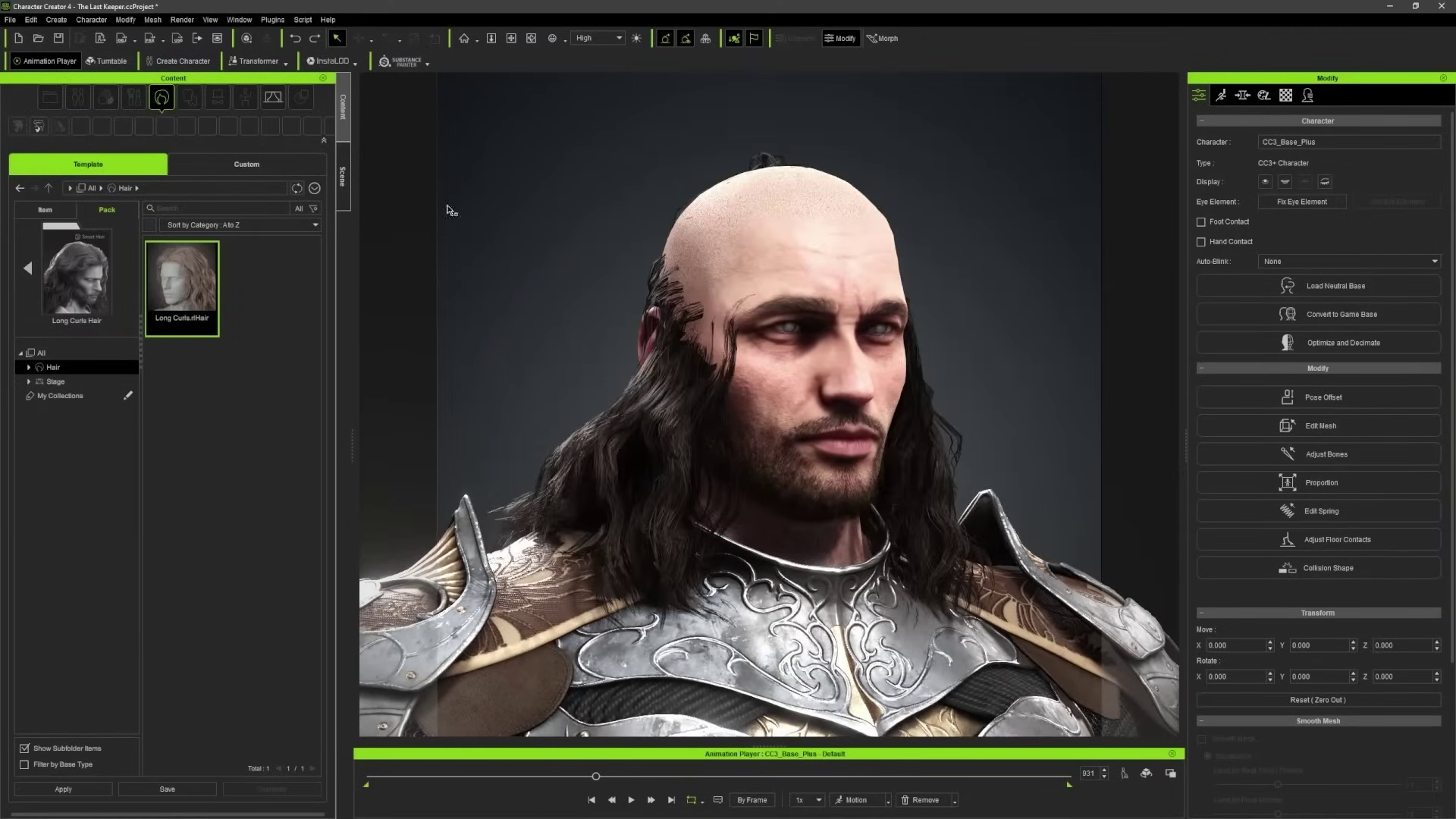
Show the Scene object list and make the long-haired knight's helmet visible.
left_click(343, 176)
left_click(135, 549)
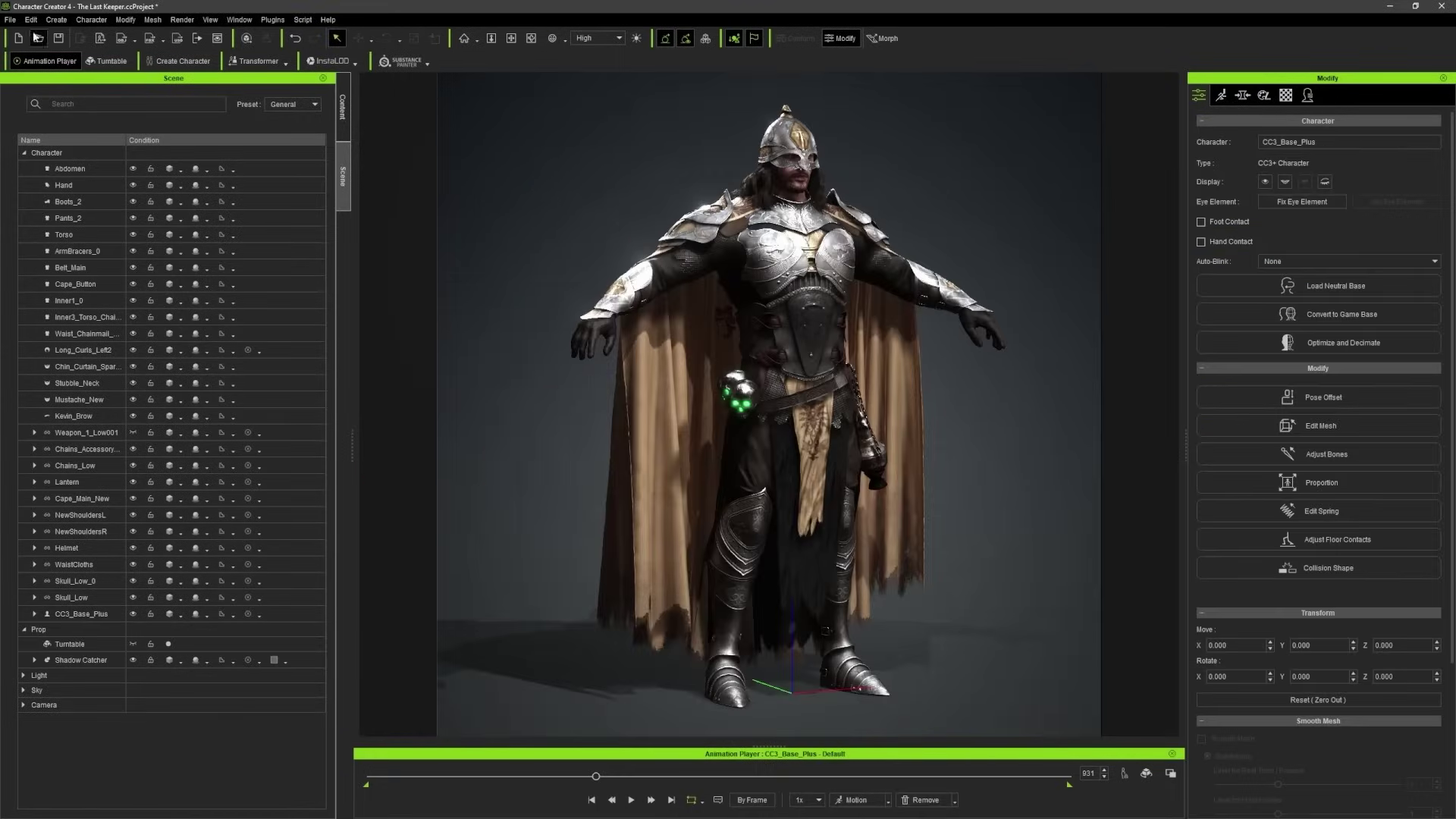
left_click(10, 20)
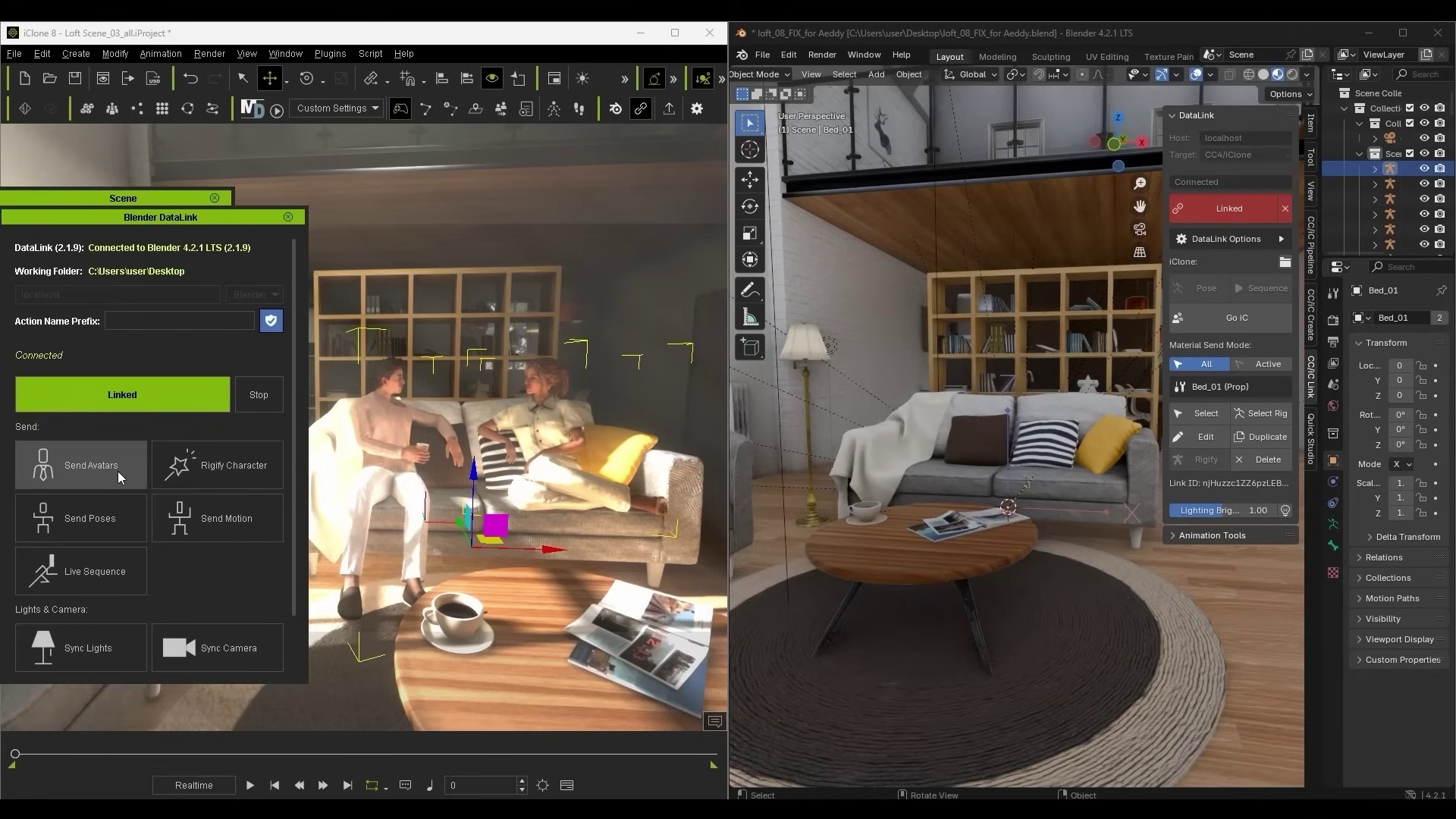
Send the two seated avatars to Blender, then load and play a saved motion on the standing character.
left_click(119, 475)
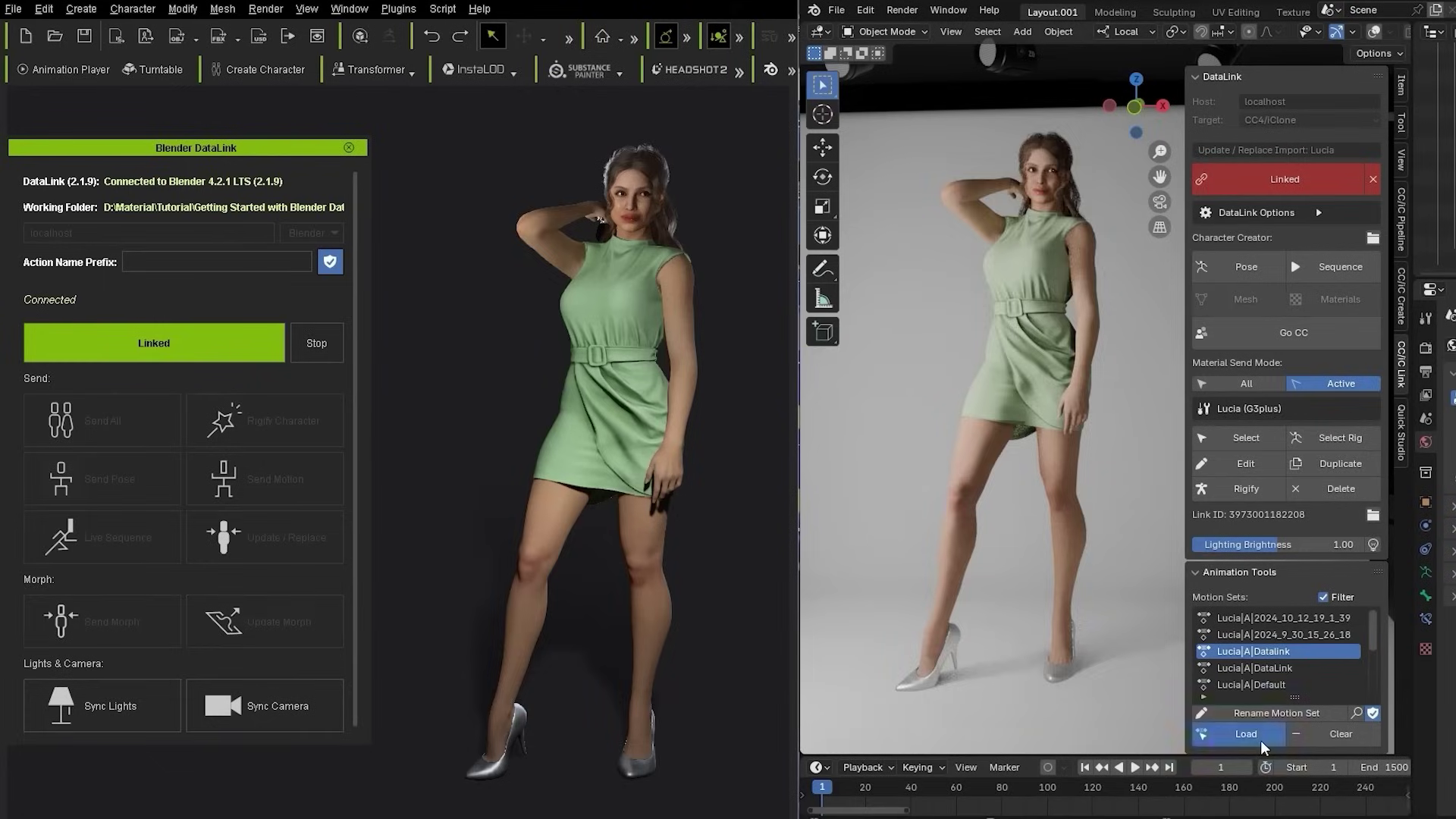
left_click(1247, 733)
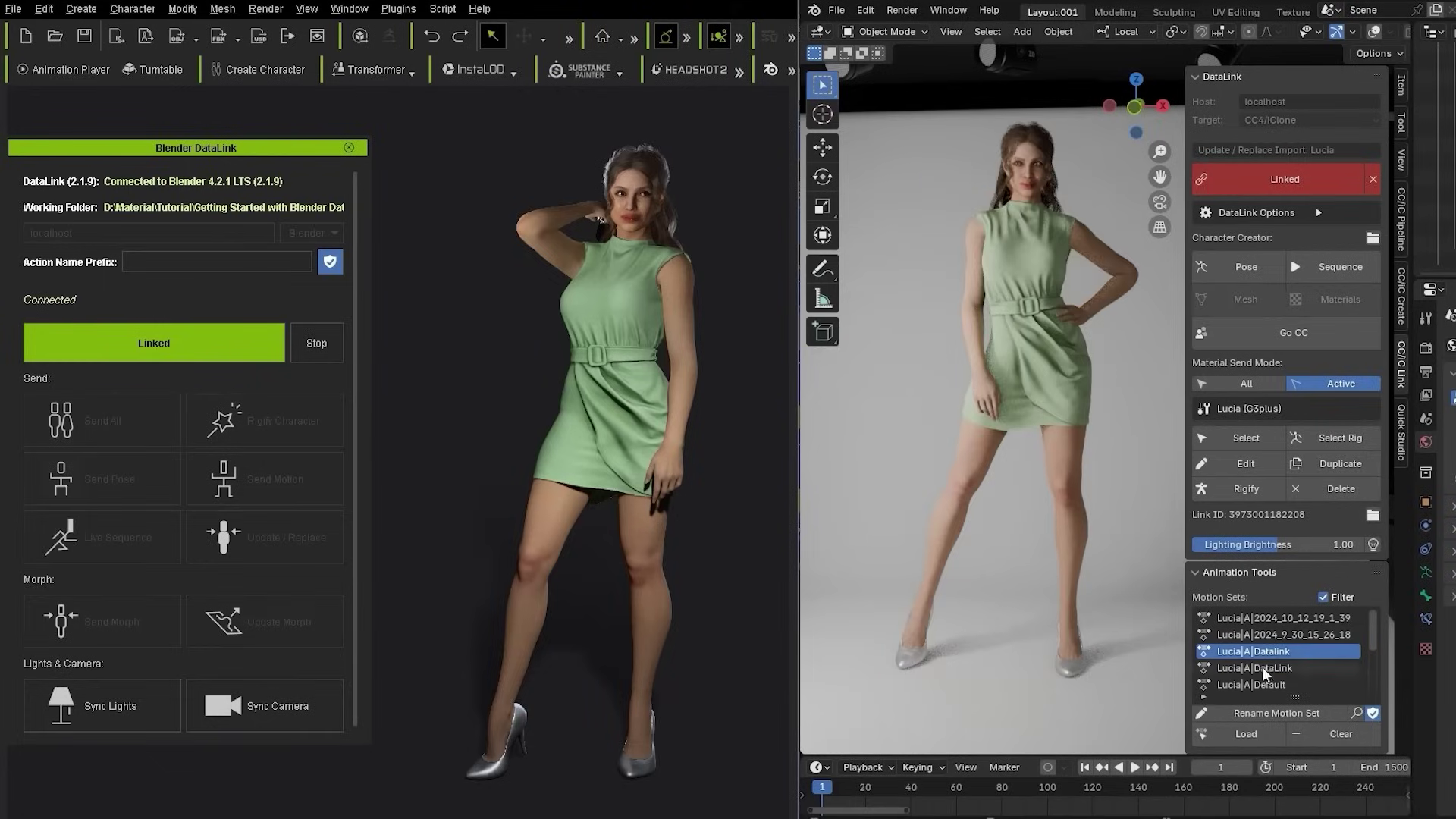
left_click(1134, 766)
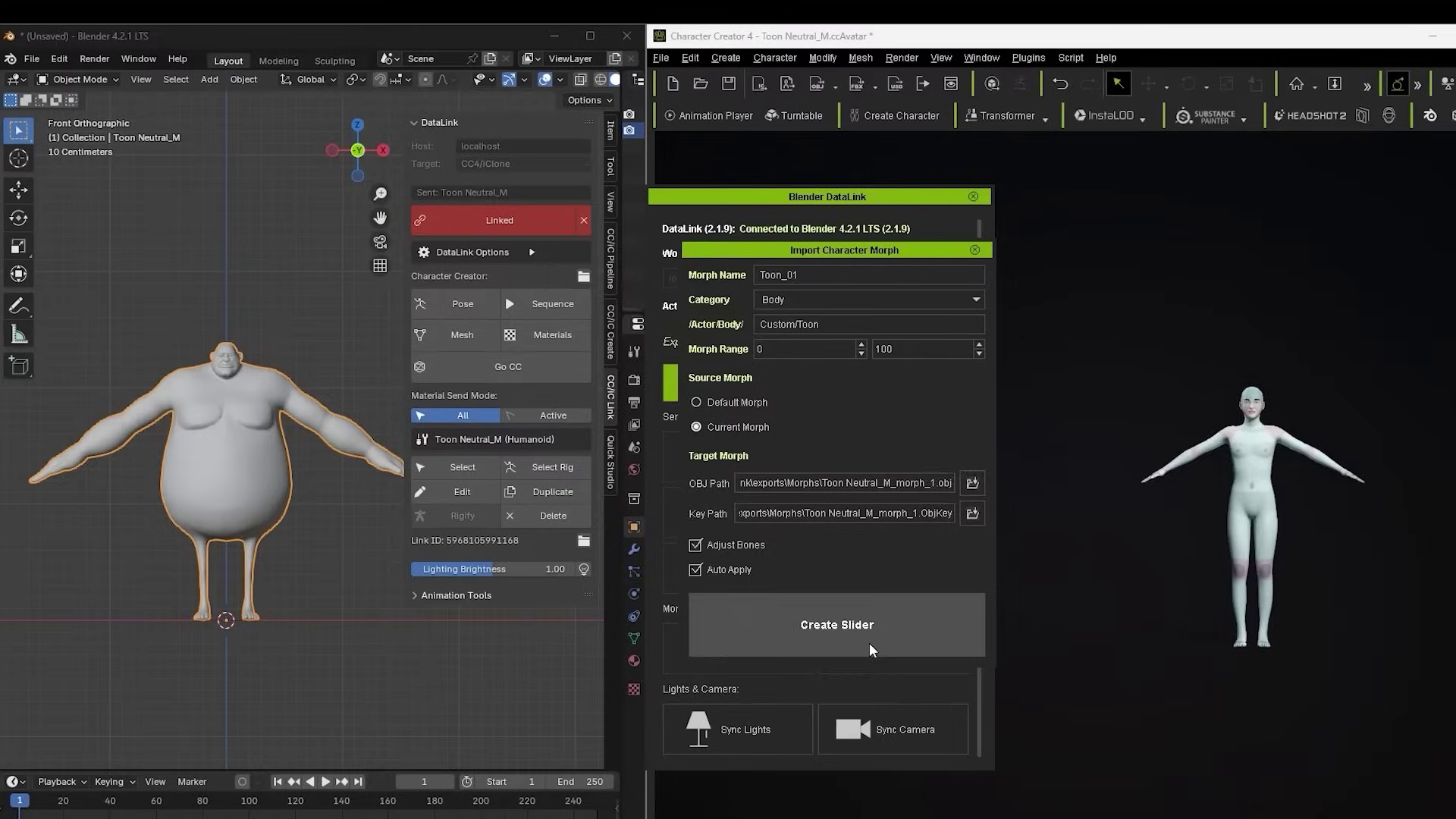
left_click(837, 624)
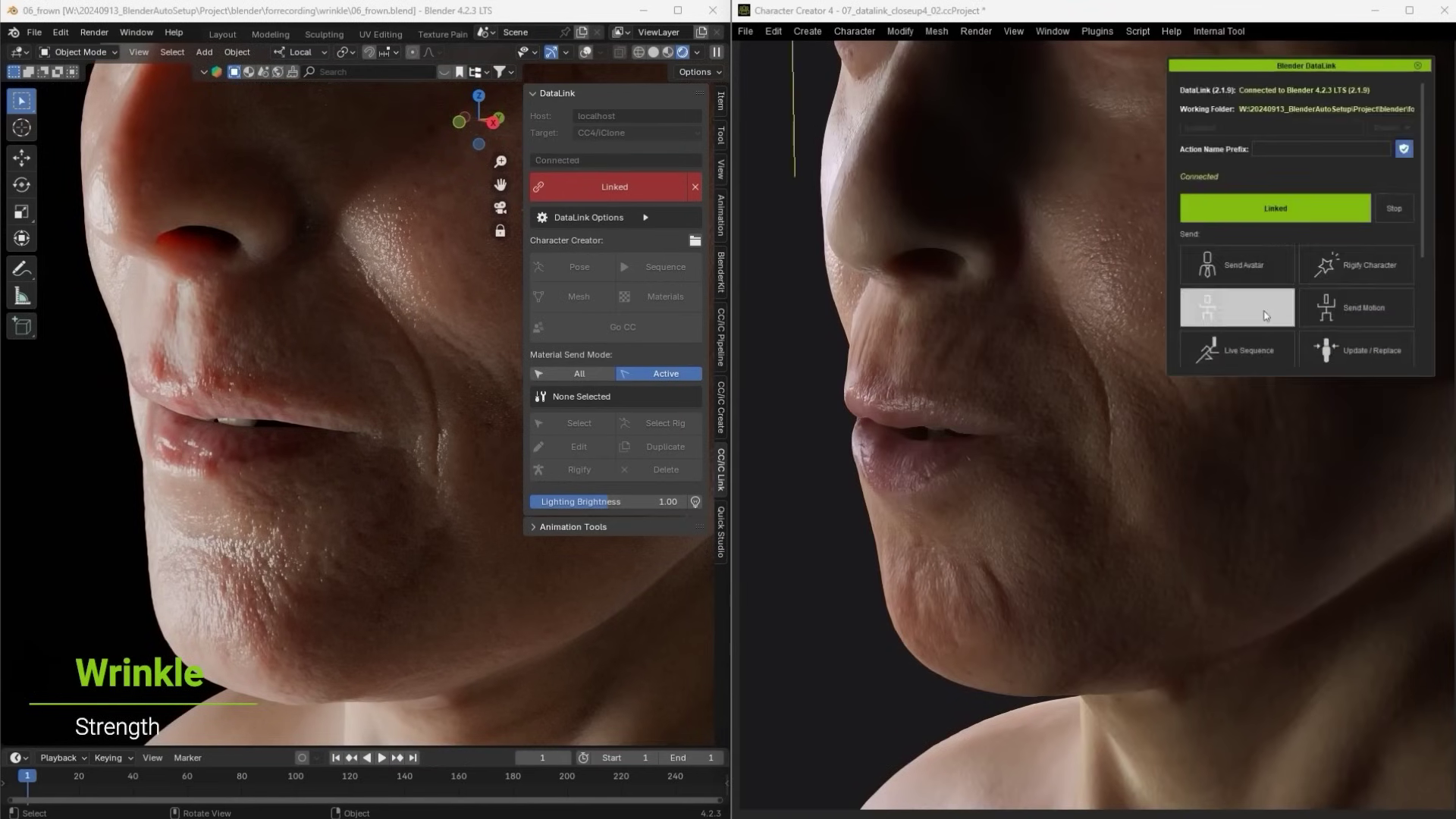
Send CC4's facial pose to Blender, then play and stop the seated woman's iClone motion there.
left_click(1264, 314)
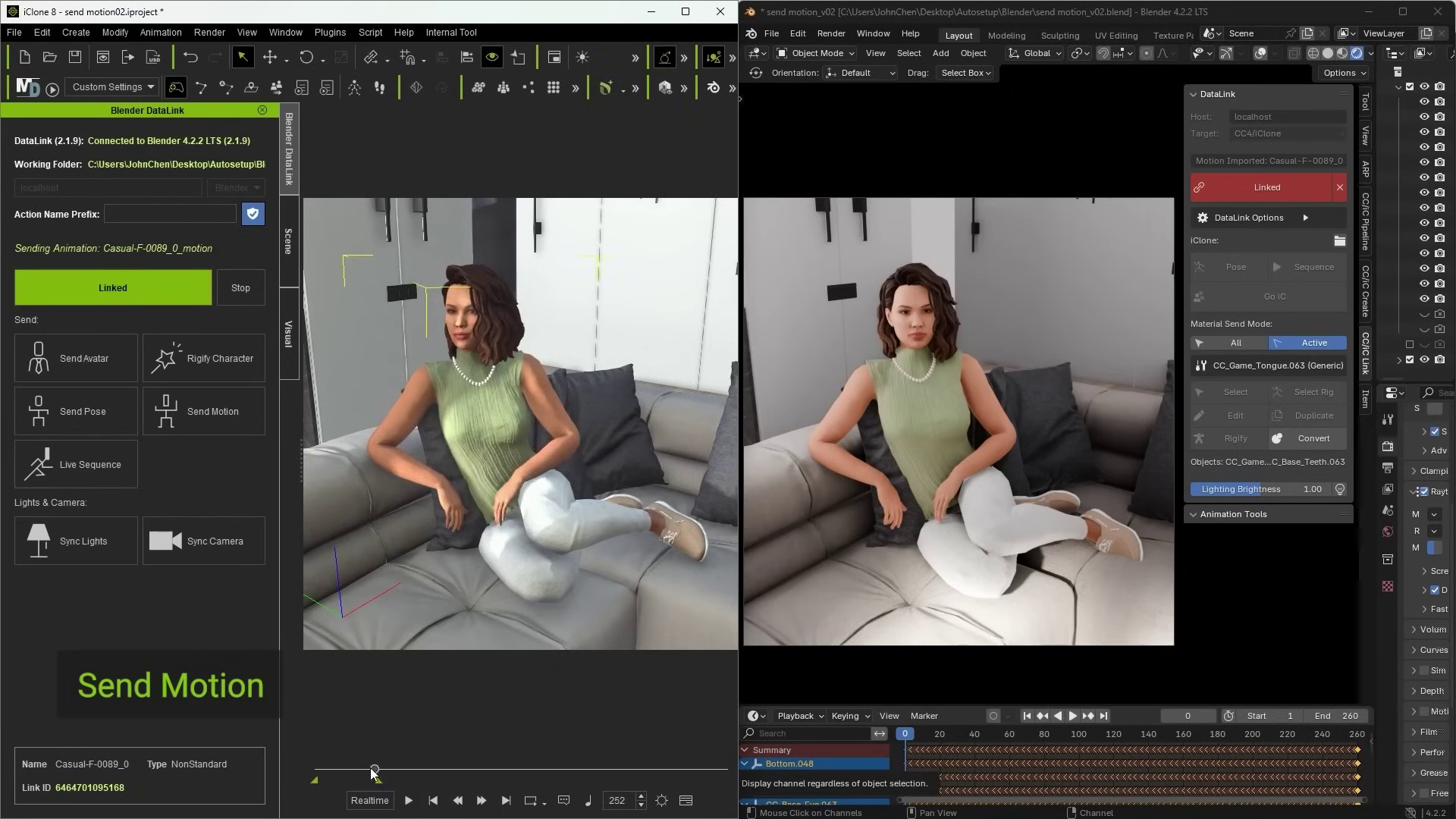
left_click(210, 420)
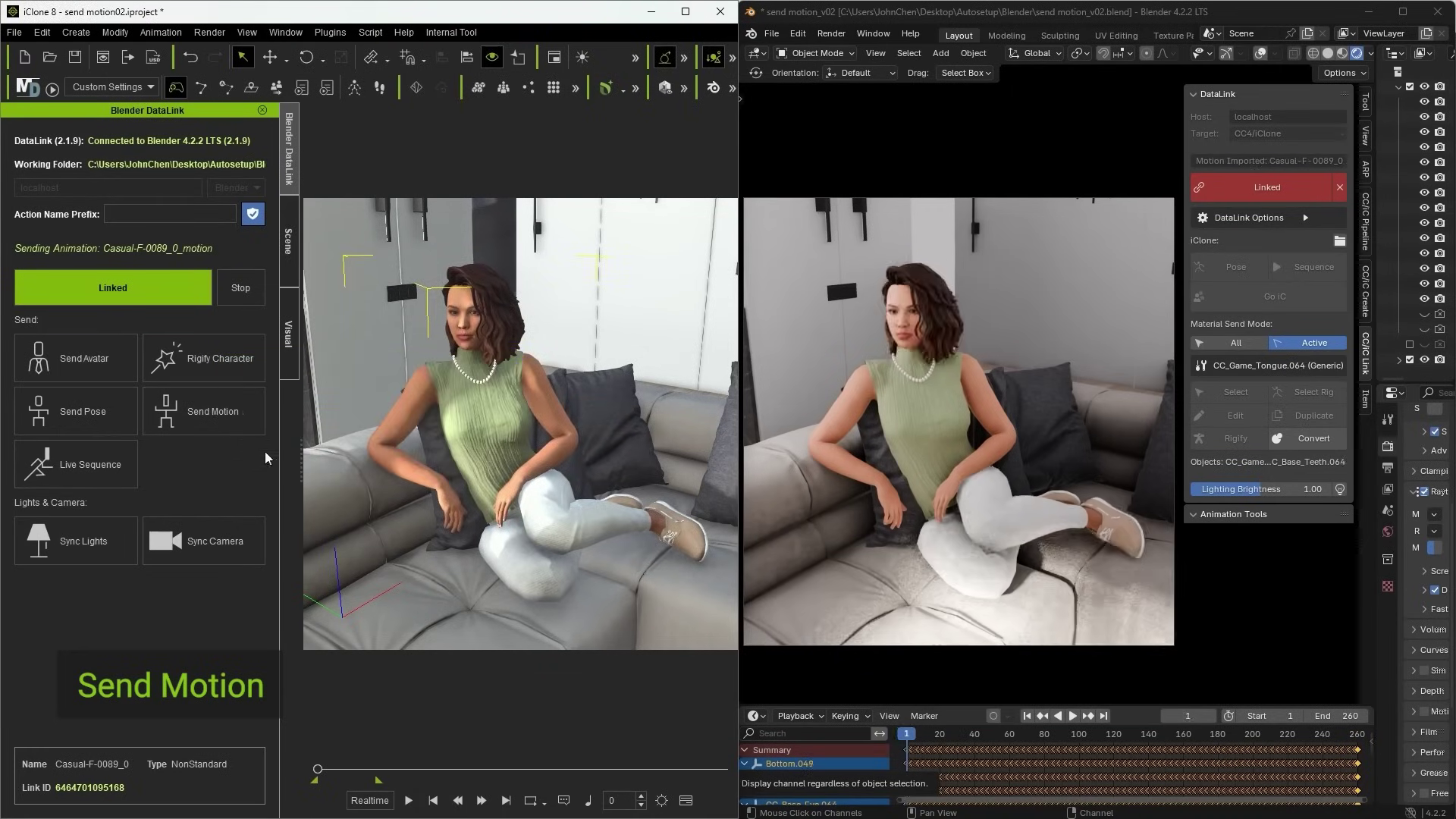
left_click(1070, 715)
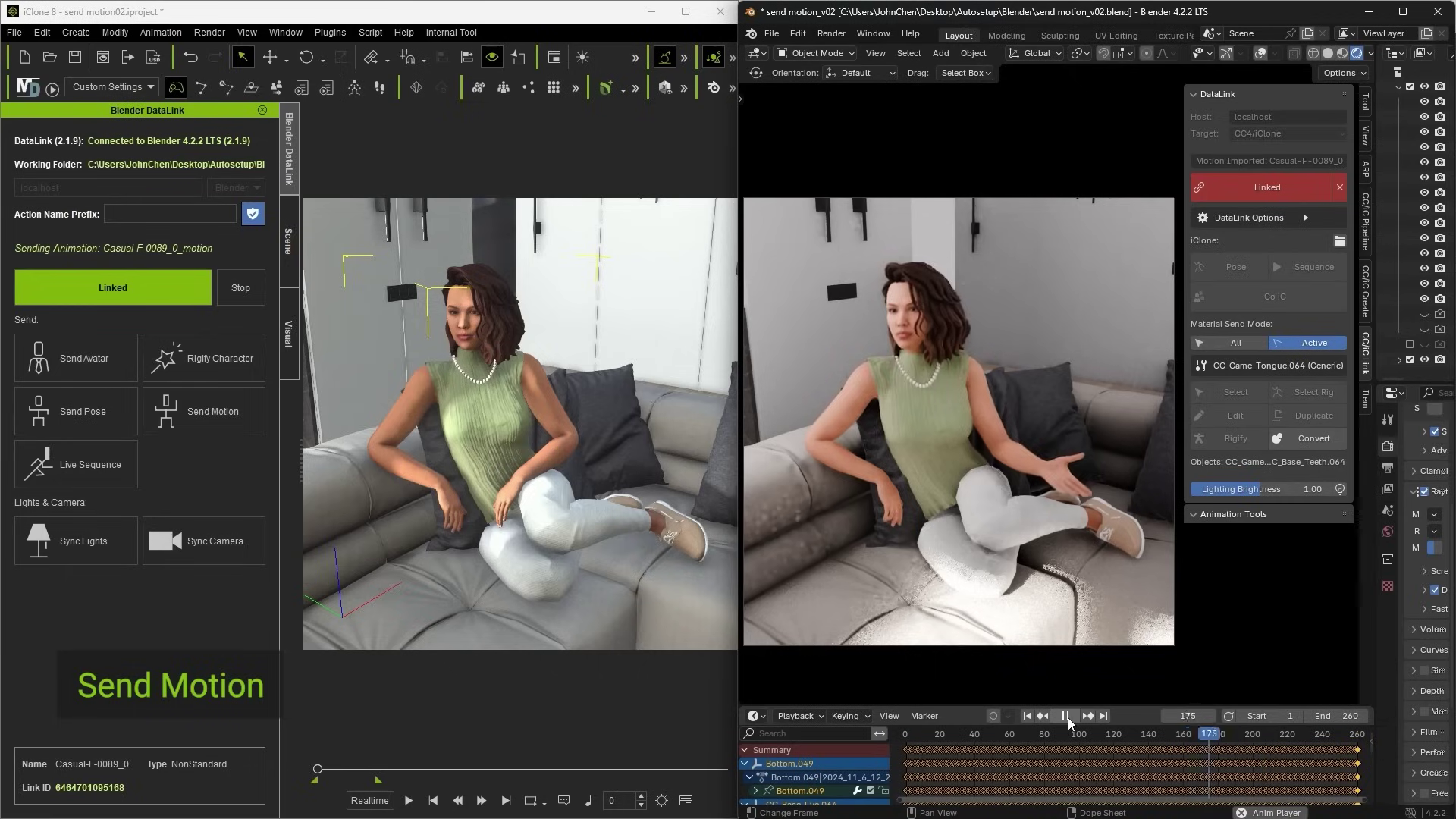
key("Escape")
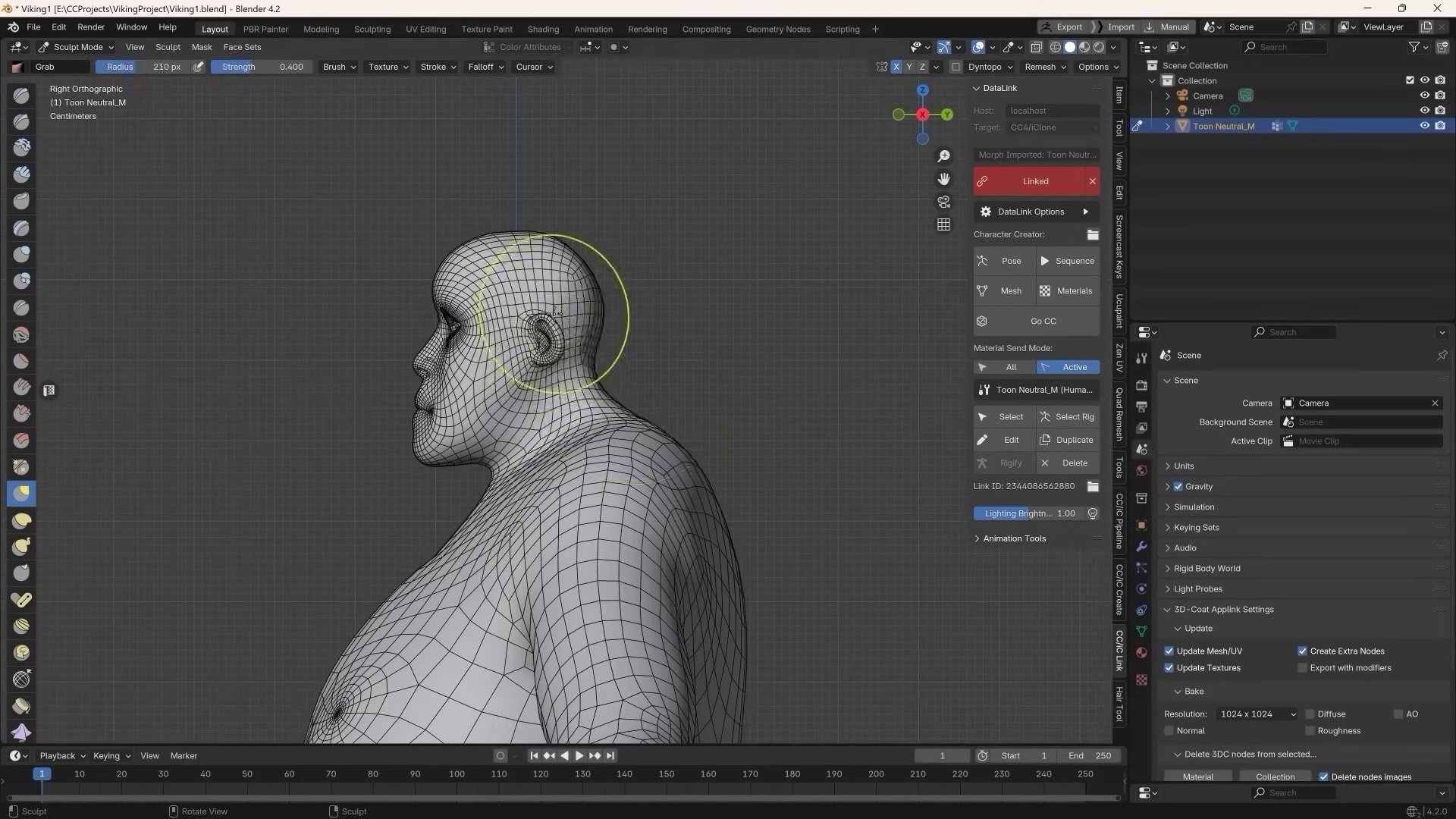
scroll(552, 312, "up", 3)
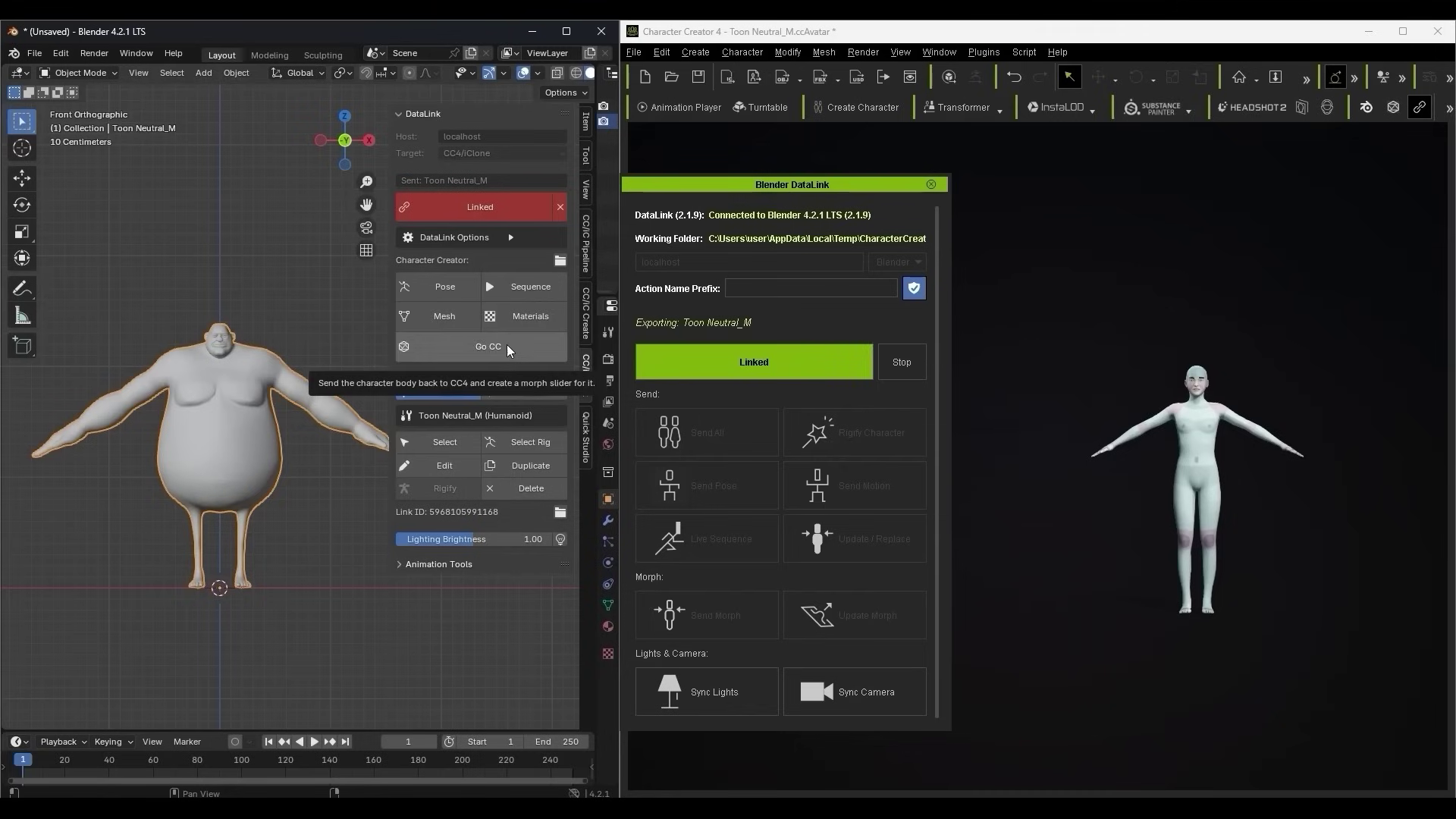
Send the sculpted body from Blender and create the Toon_01 morph slider under Custom/Toon.
left_click(509, 349)
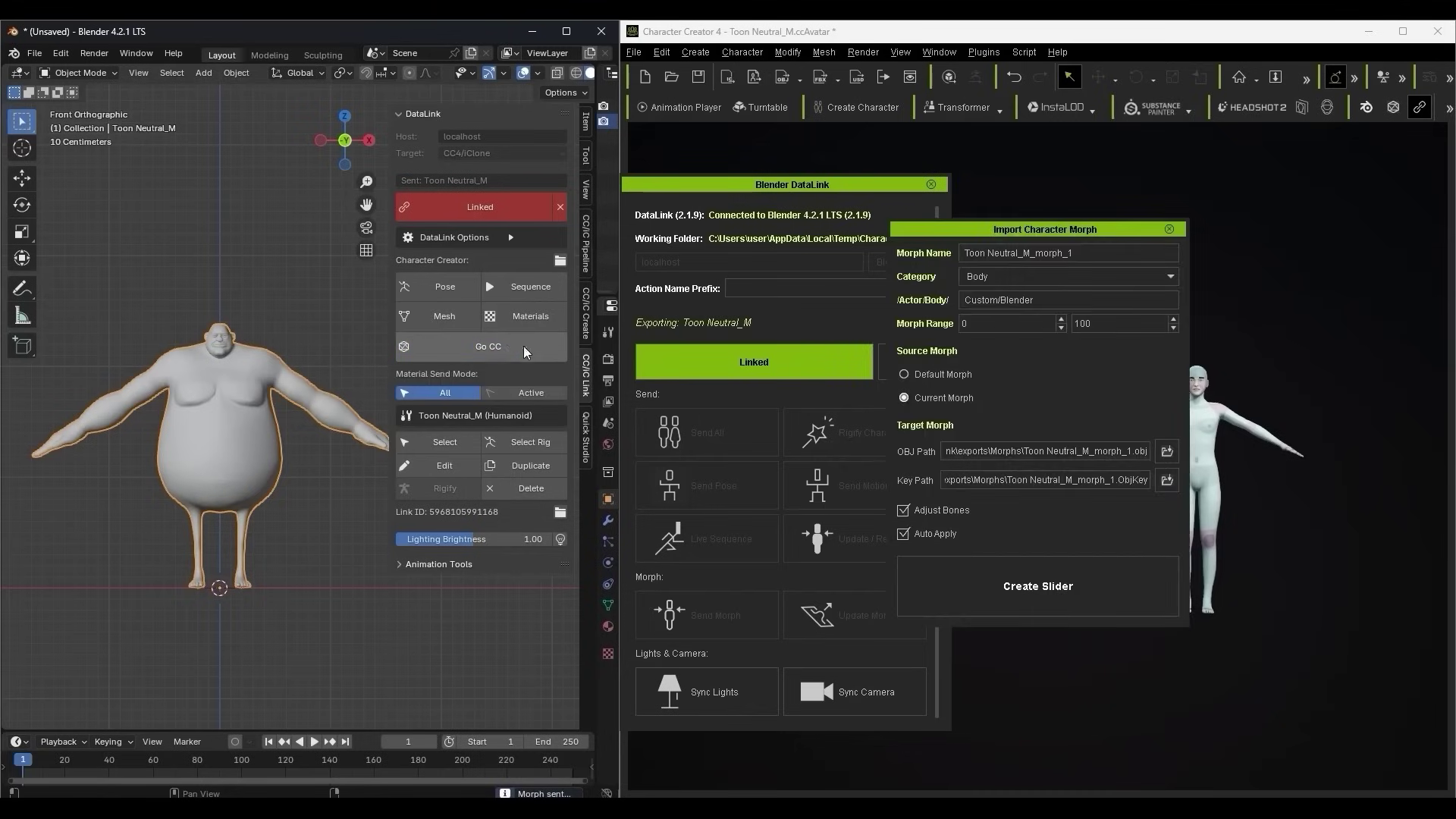
left_click_drag(1122, 233, 884, 240)
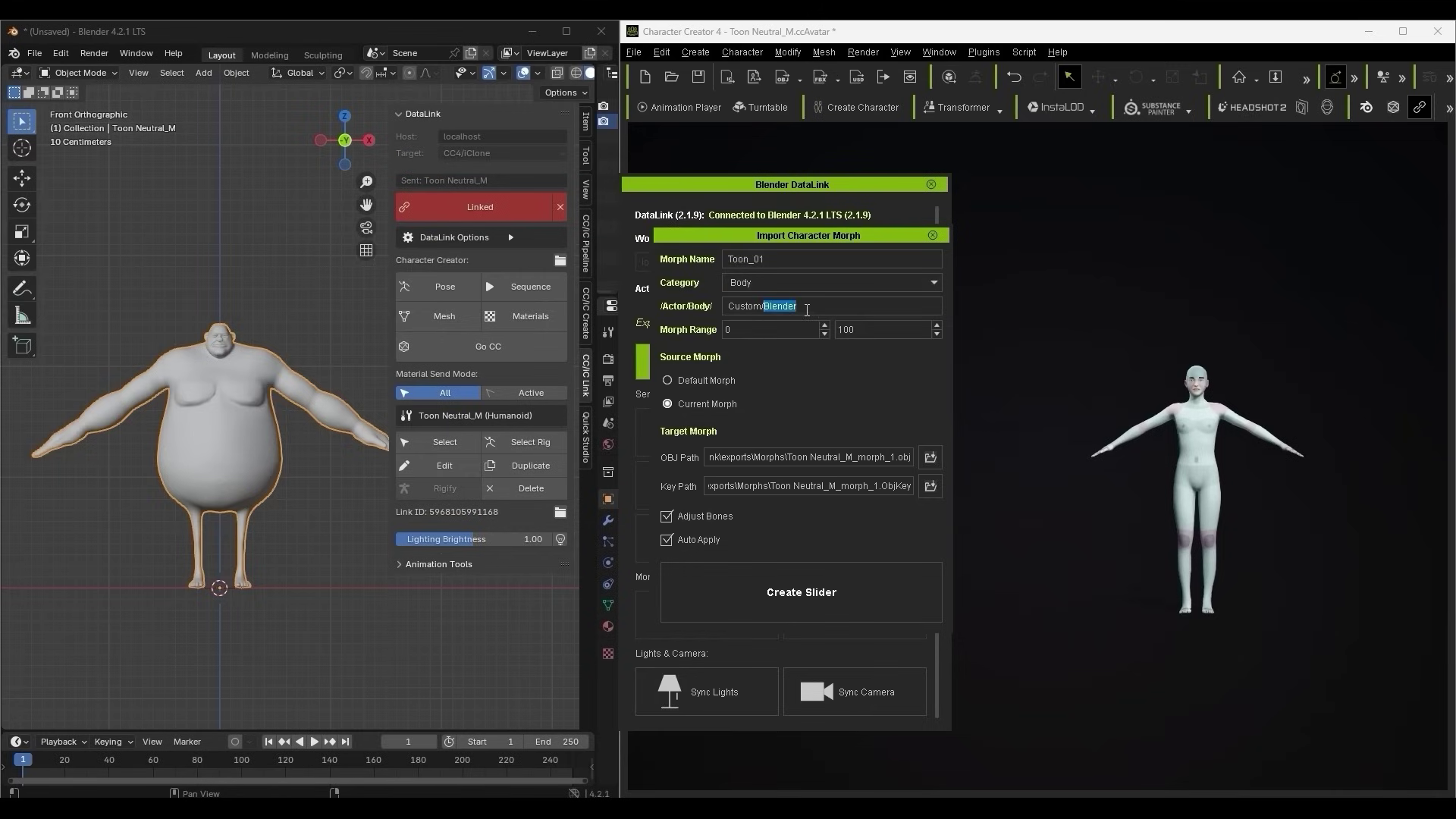
type("Toon")
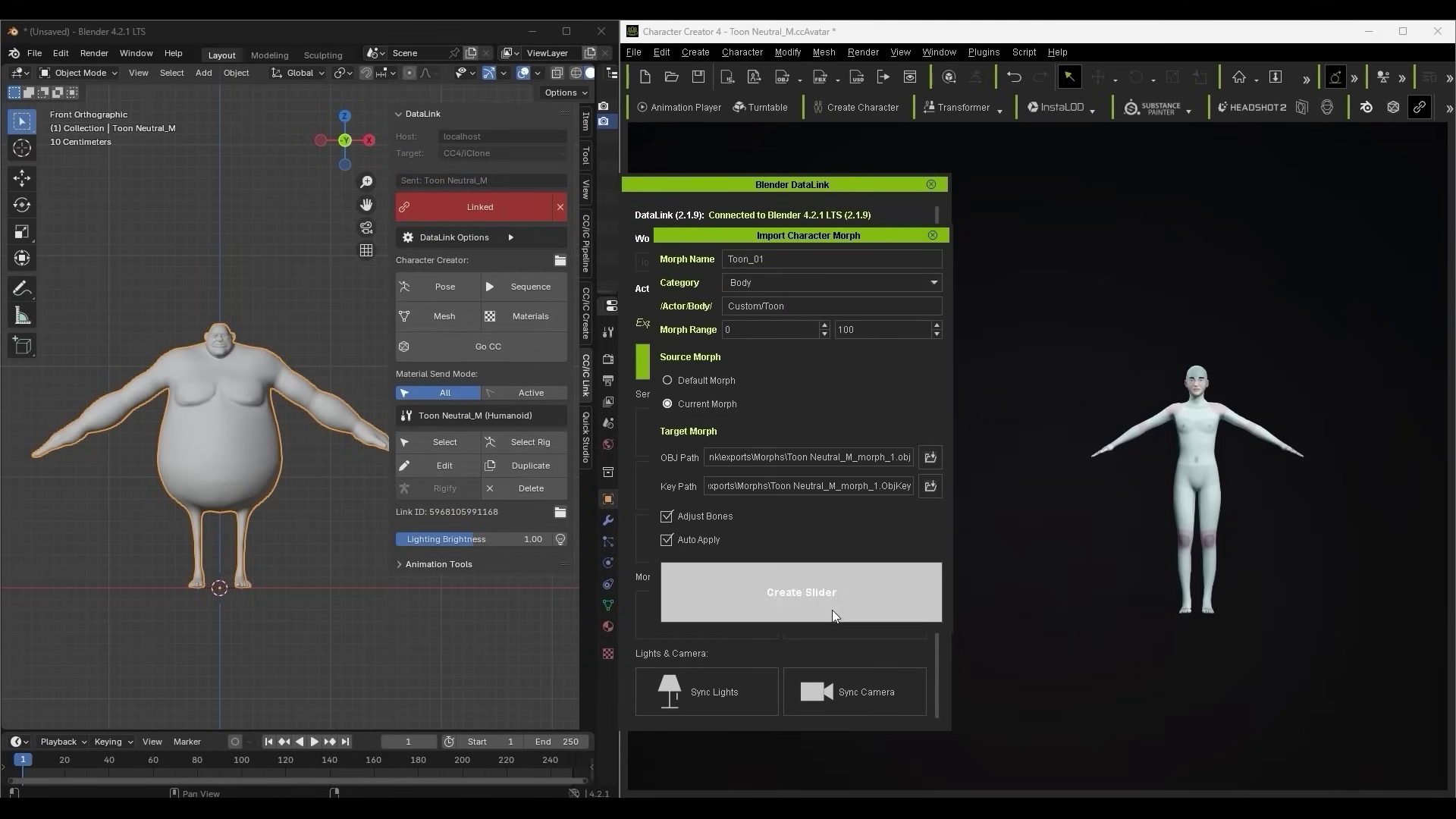
left_click(834, 614)
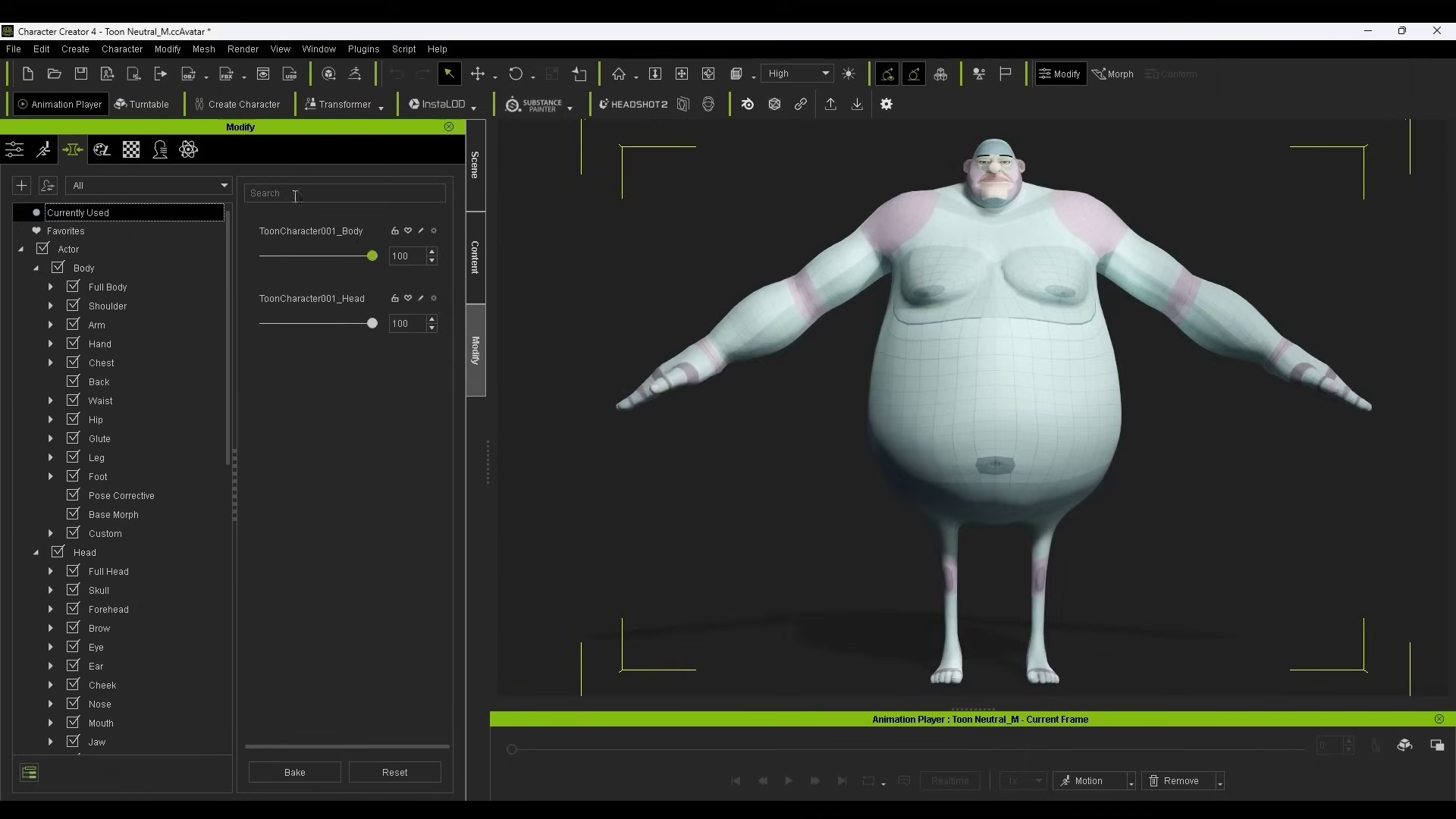
Preview the Toon_01 body morph and lower the Head morph strength.
mouse_move(374, 257)
left_mouse_down()
mouse_move(260, 256)
mouse_move(374, 256)
left_mouse_up()
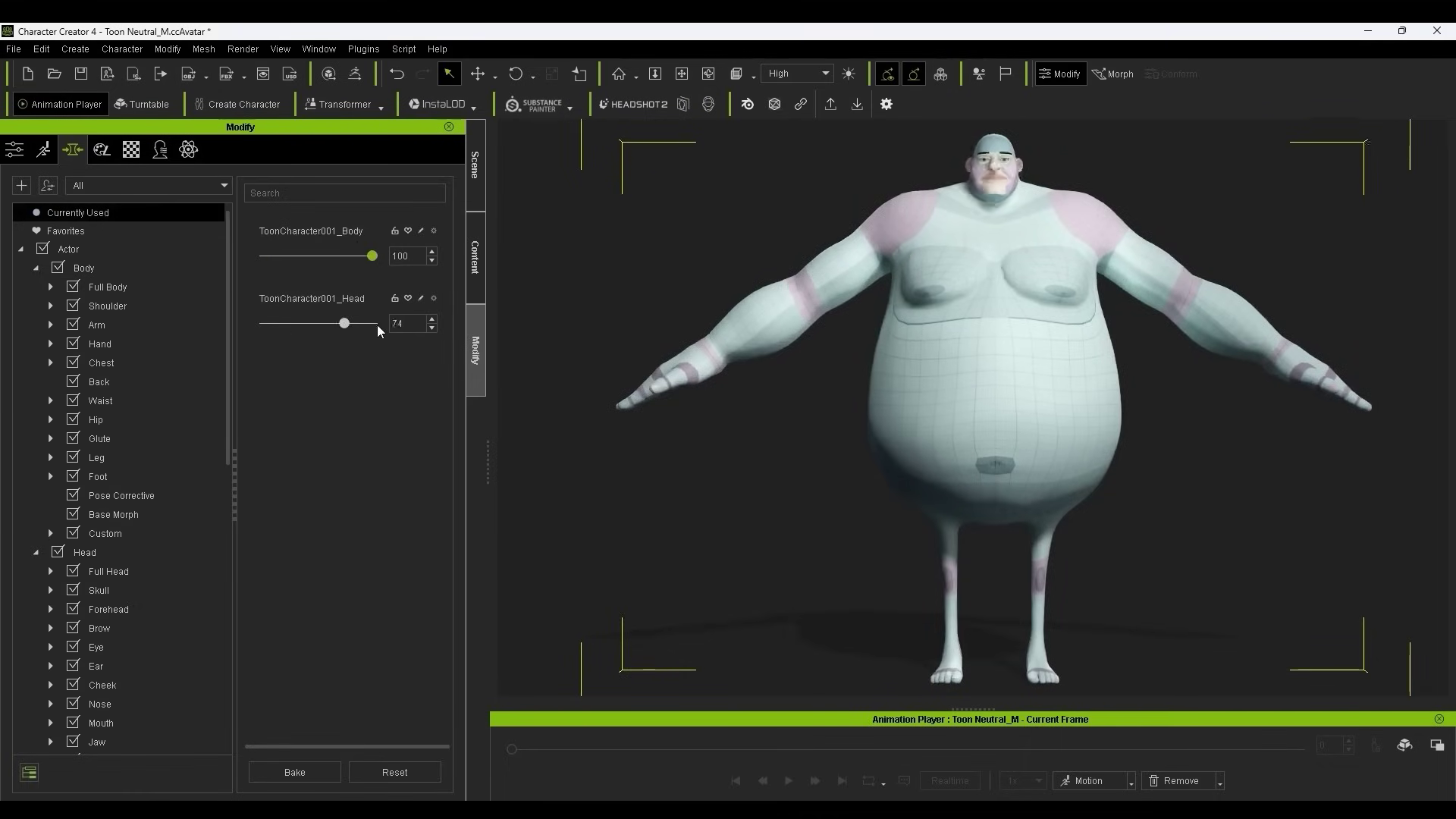
left_click_drag(374, 255, 334, 255)
left_click_drag(372, 324, 360, 327)
left_click(109, 573)
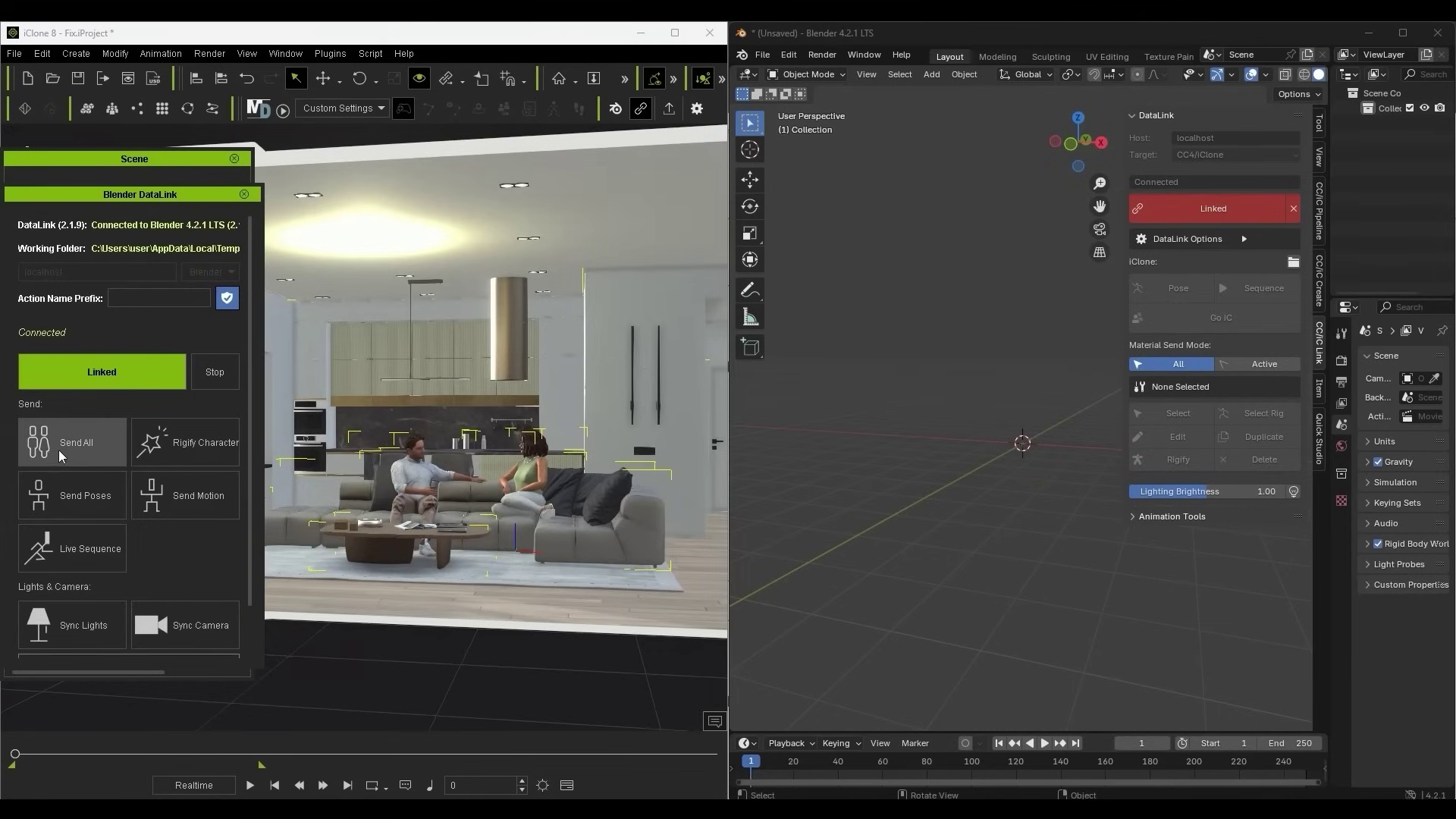
Send the living room with both characters, then view it orbited in Material Preview shading.
left_click(95, 453)
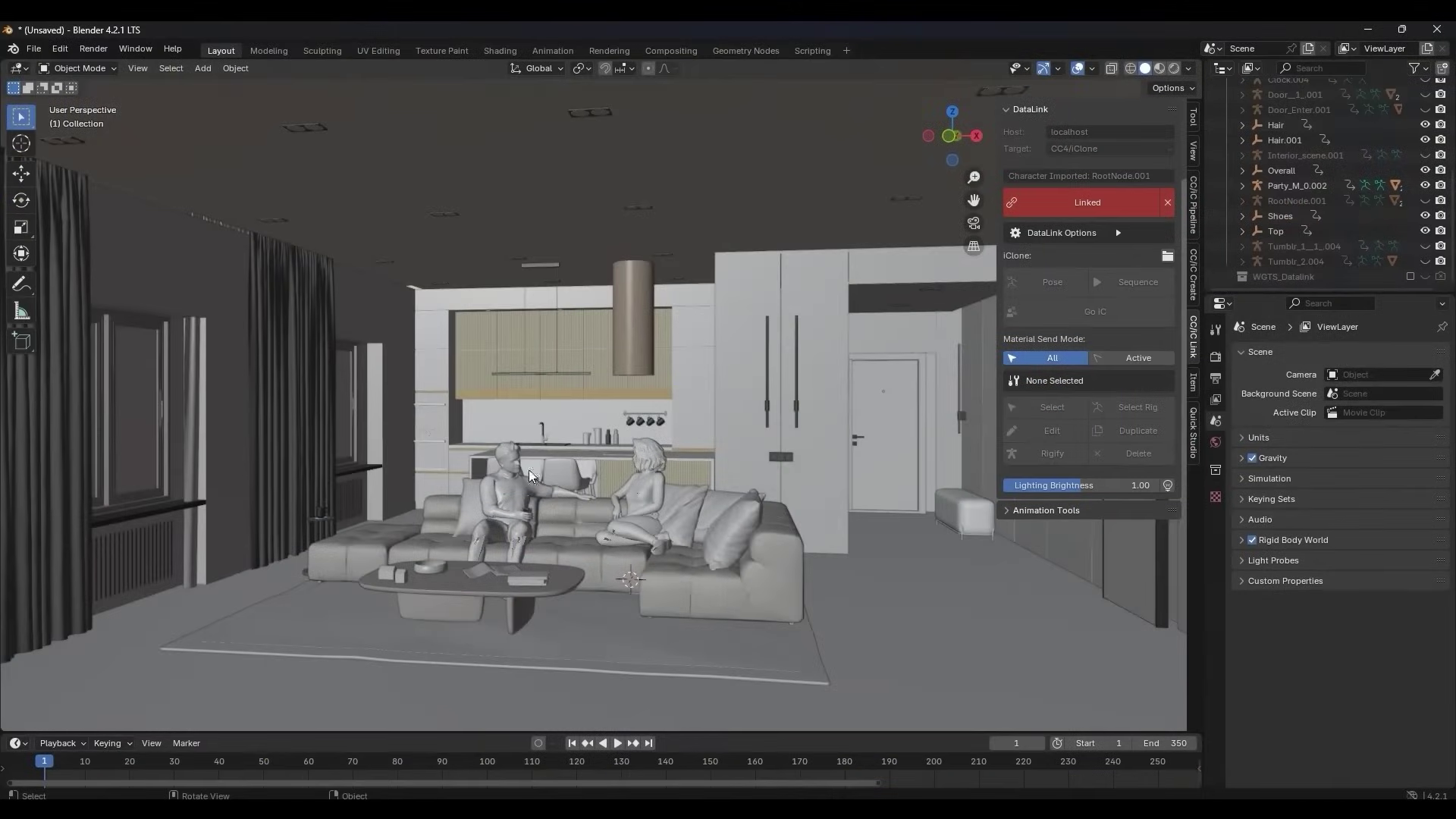
middle_click_drag(825, 372, 538, 466)
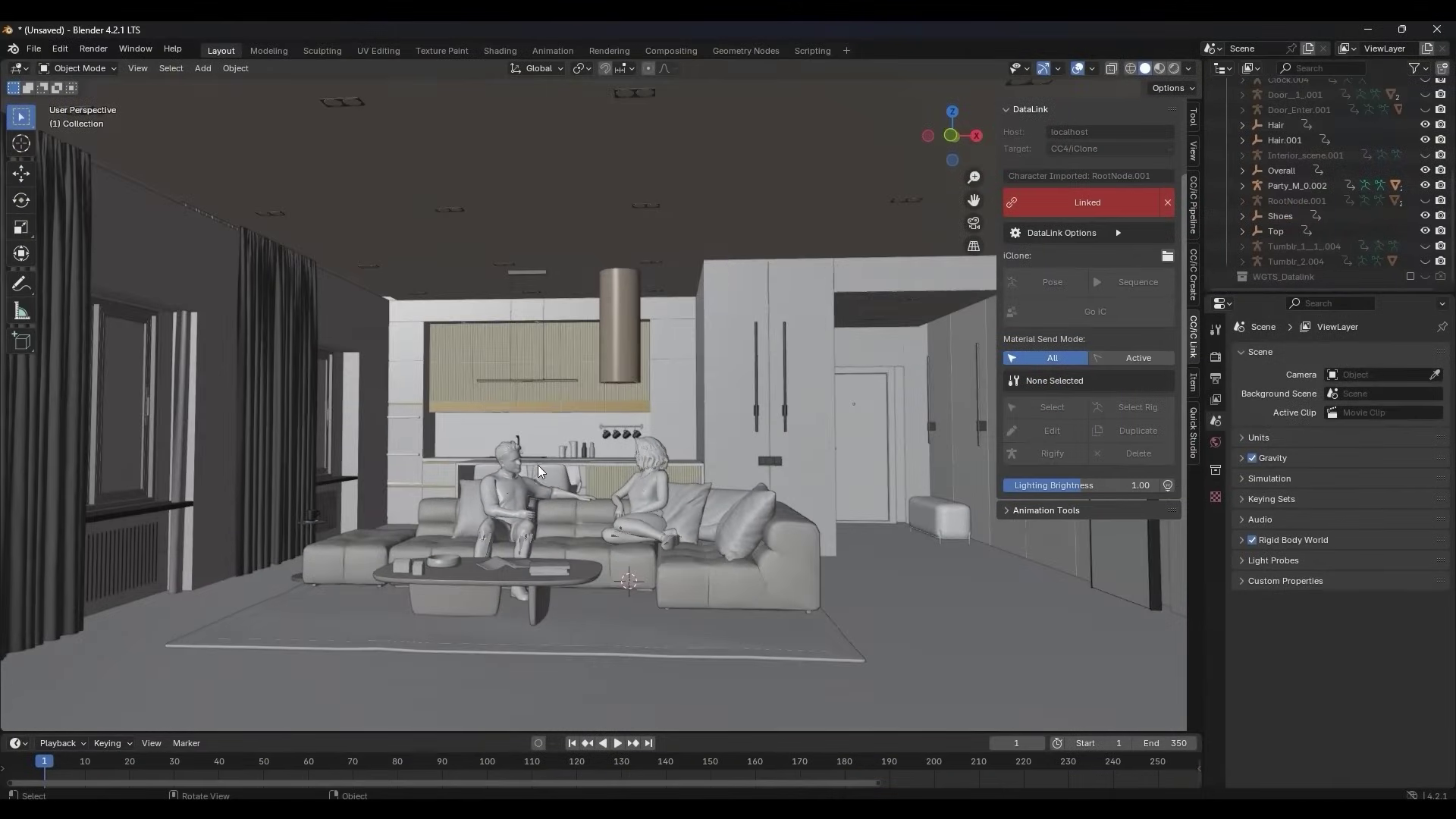
left_click(1161, 68)
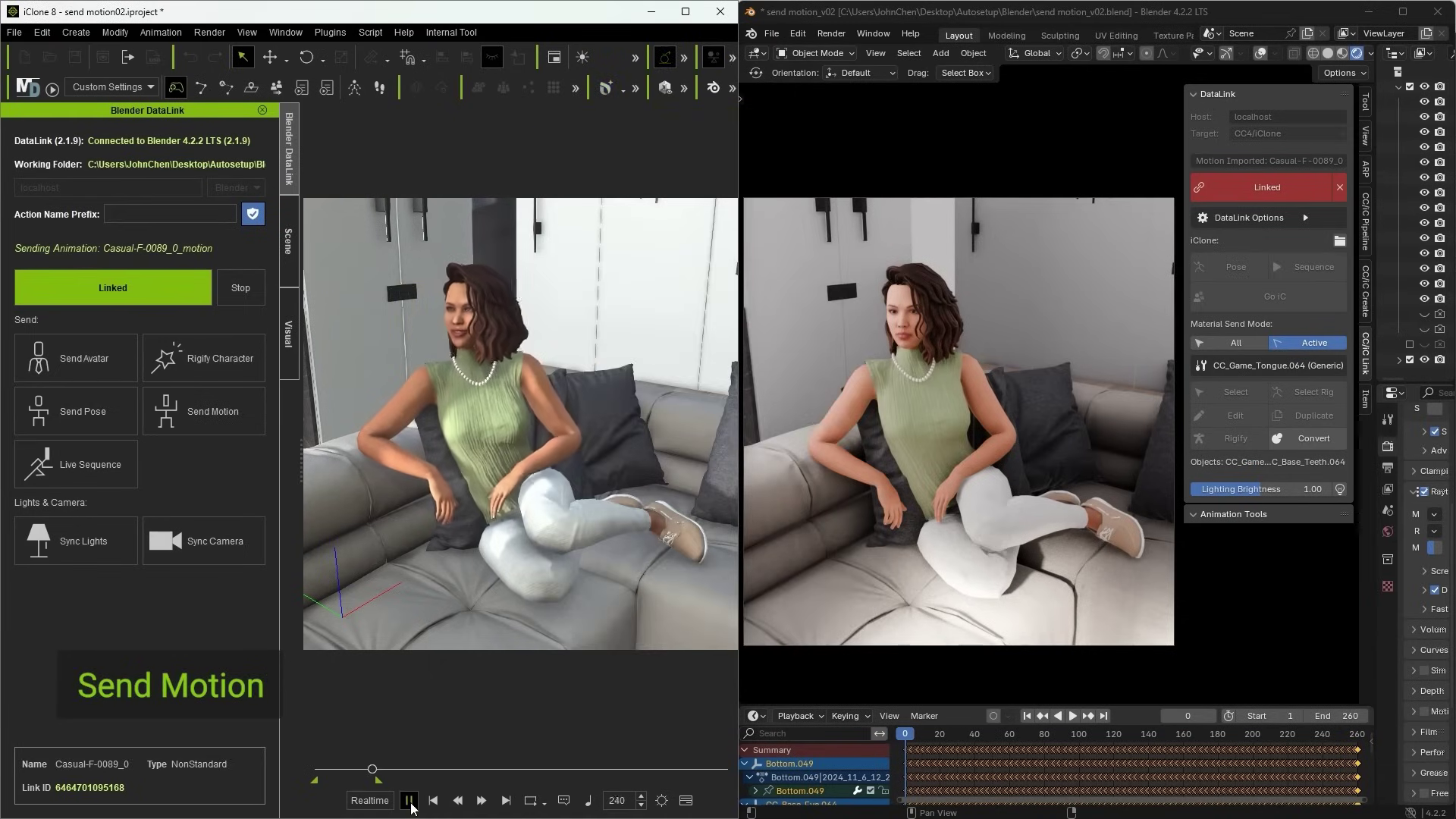
Send the seated woman's animation from iClone and Lucia's motion from Character Creator.
left_click(205, 411)
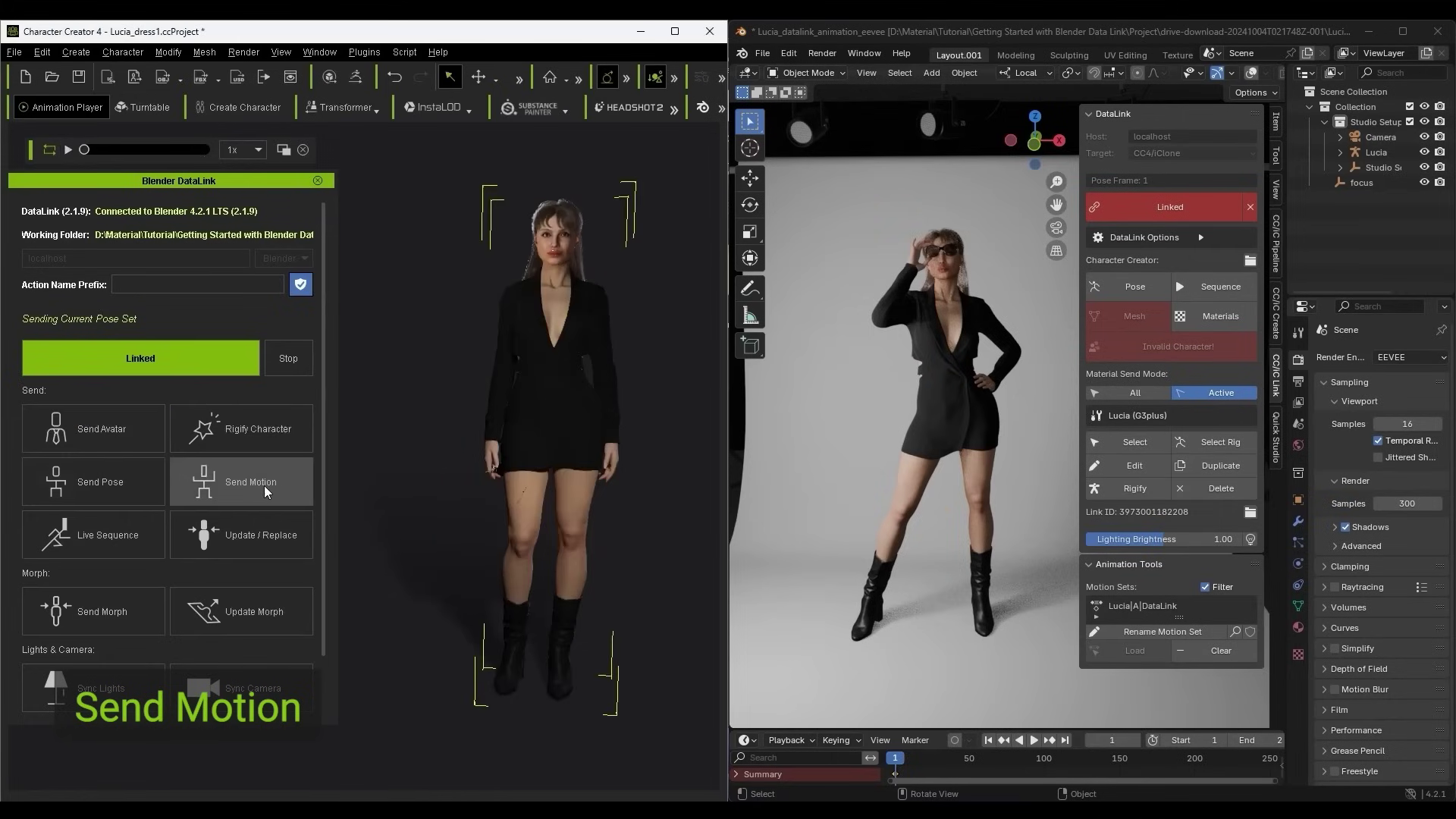
left_click(278, 485)
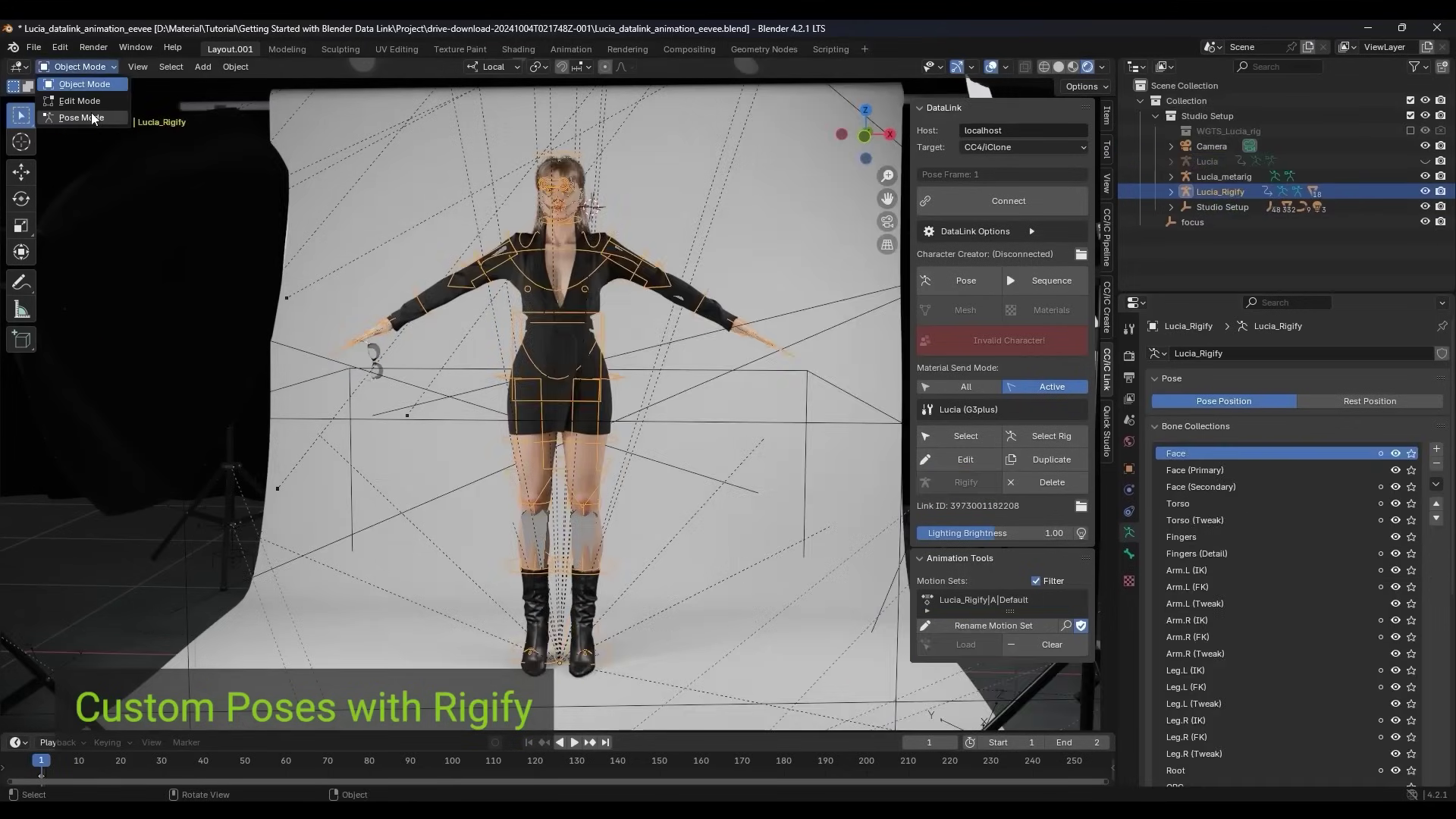
In Pose Mode, lower Lucia's hand_ik.L control and rotate the hand on its local Z.
left_click(81, 118)
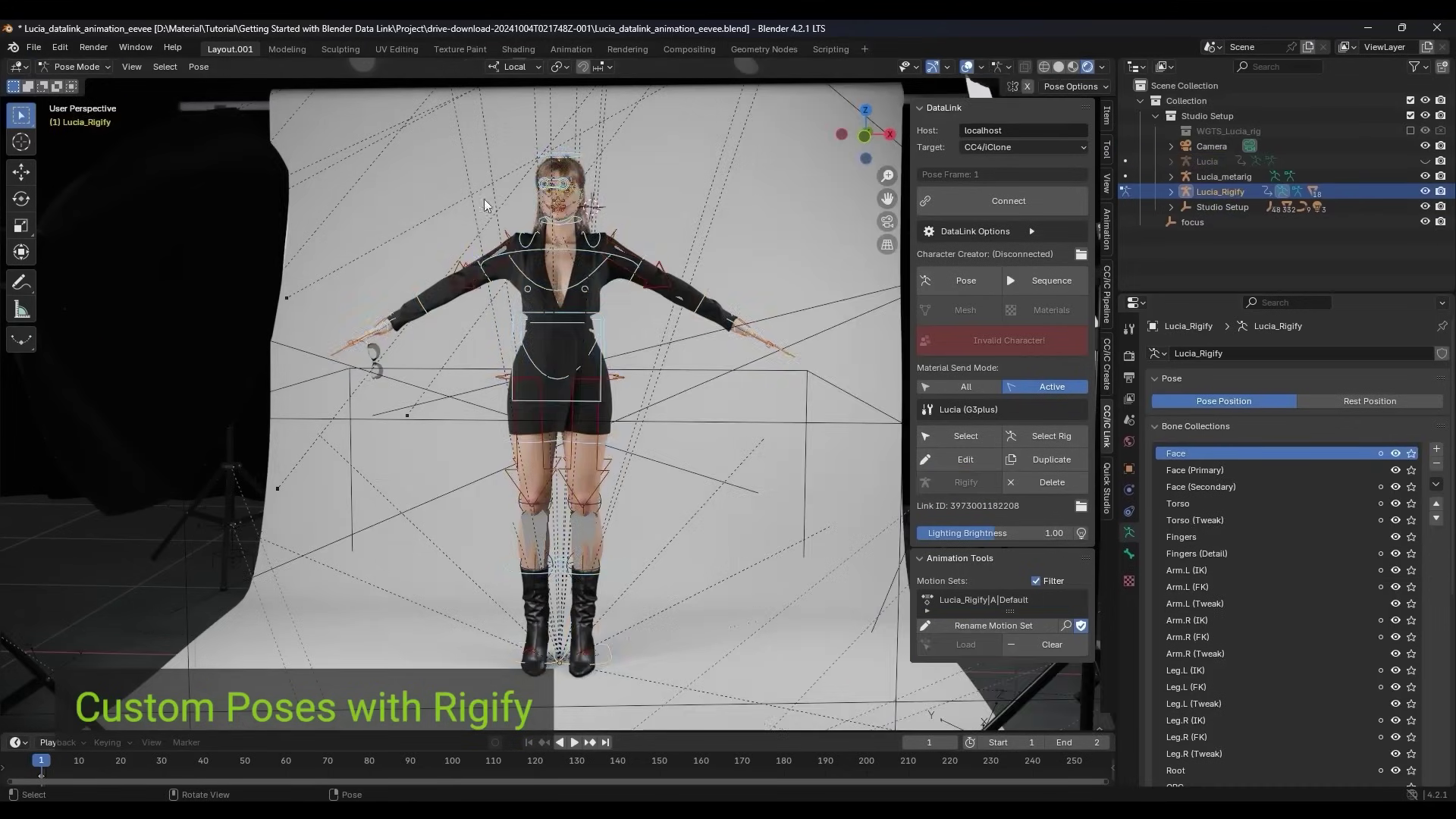
scroll(547, 341, "up", 4)
middle_click_drag(547, 341, 735, 391, "shift")
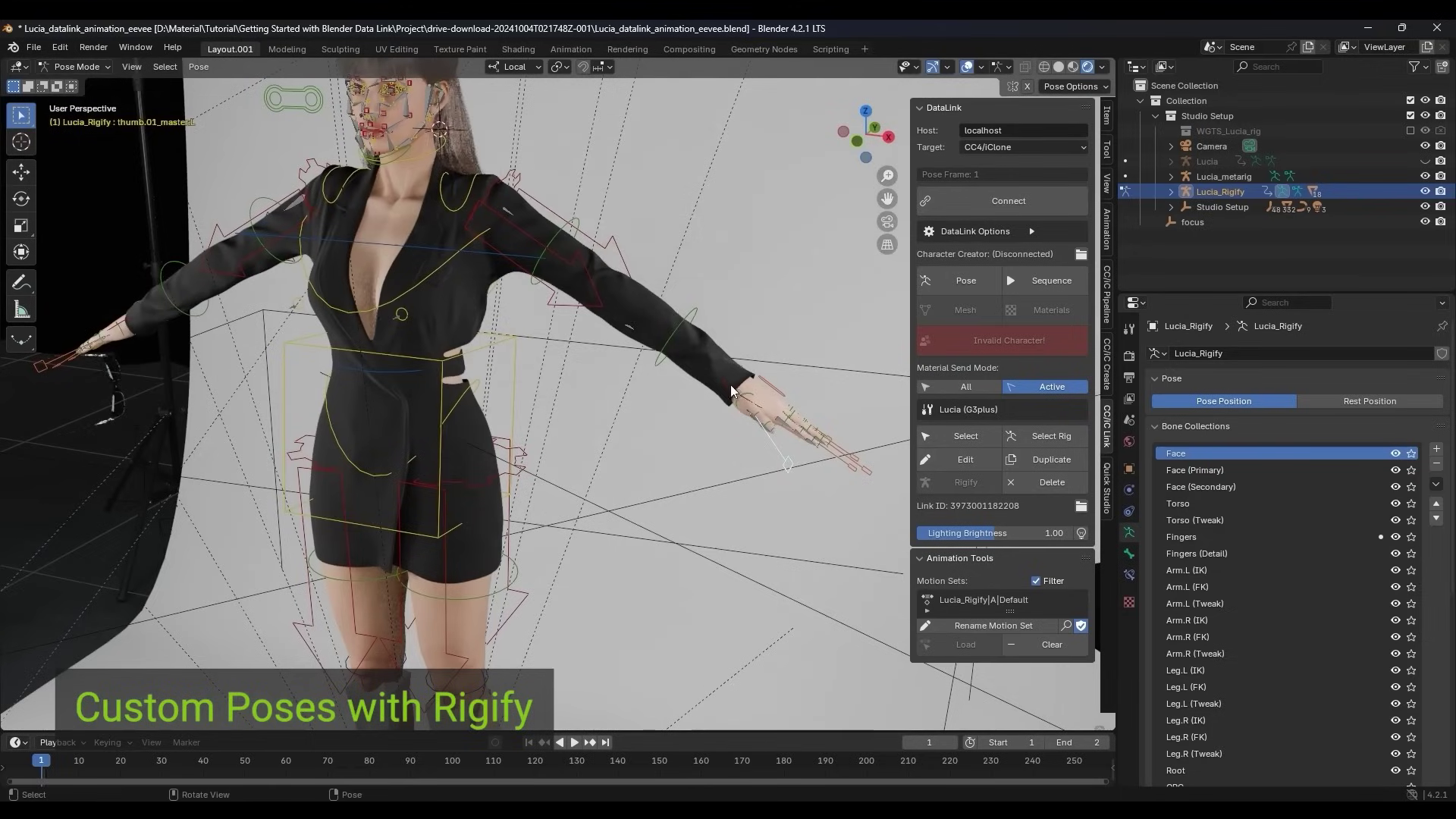
key("g")
scroll(663, 323, "up", 3)
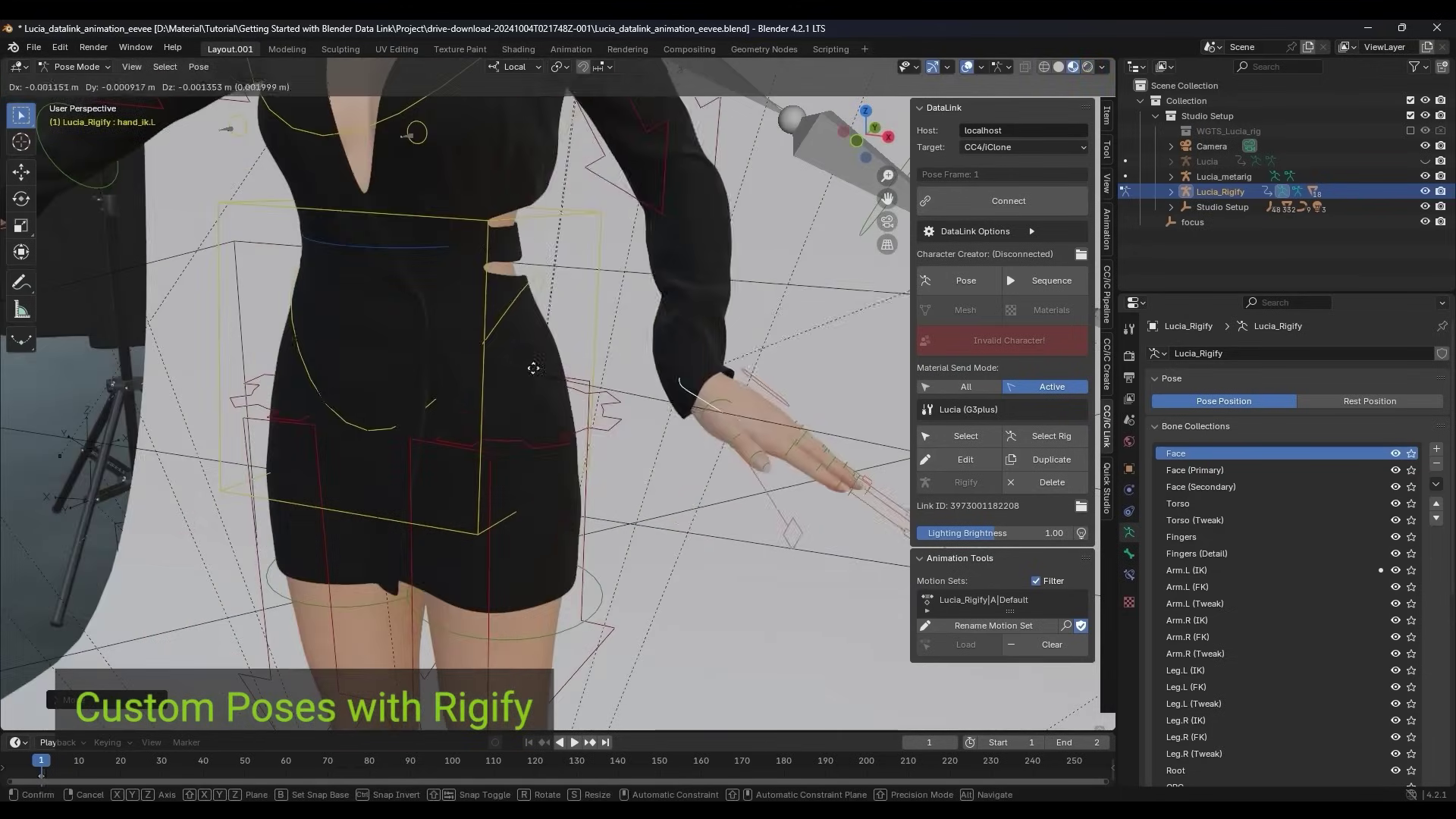
left_click(662, 322)
scroll(663, 341, "down", 3)
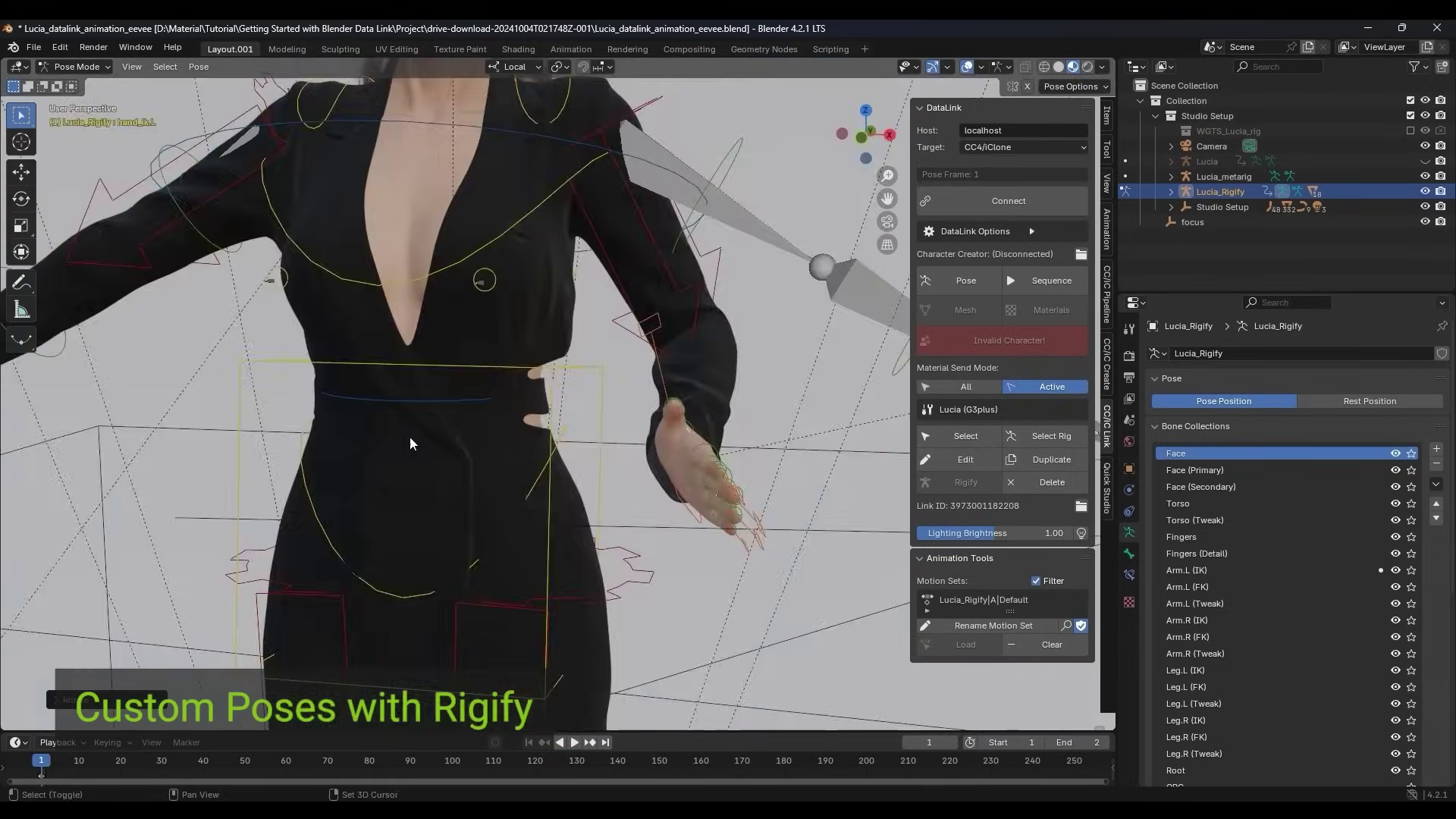
middle_click_drag(663, 341, 738, 480)
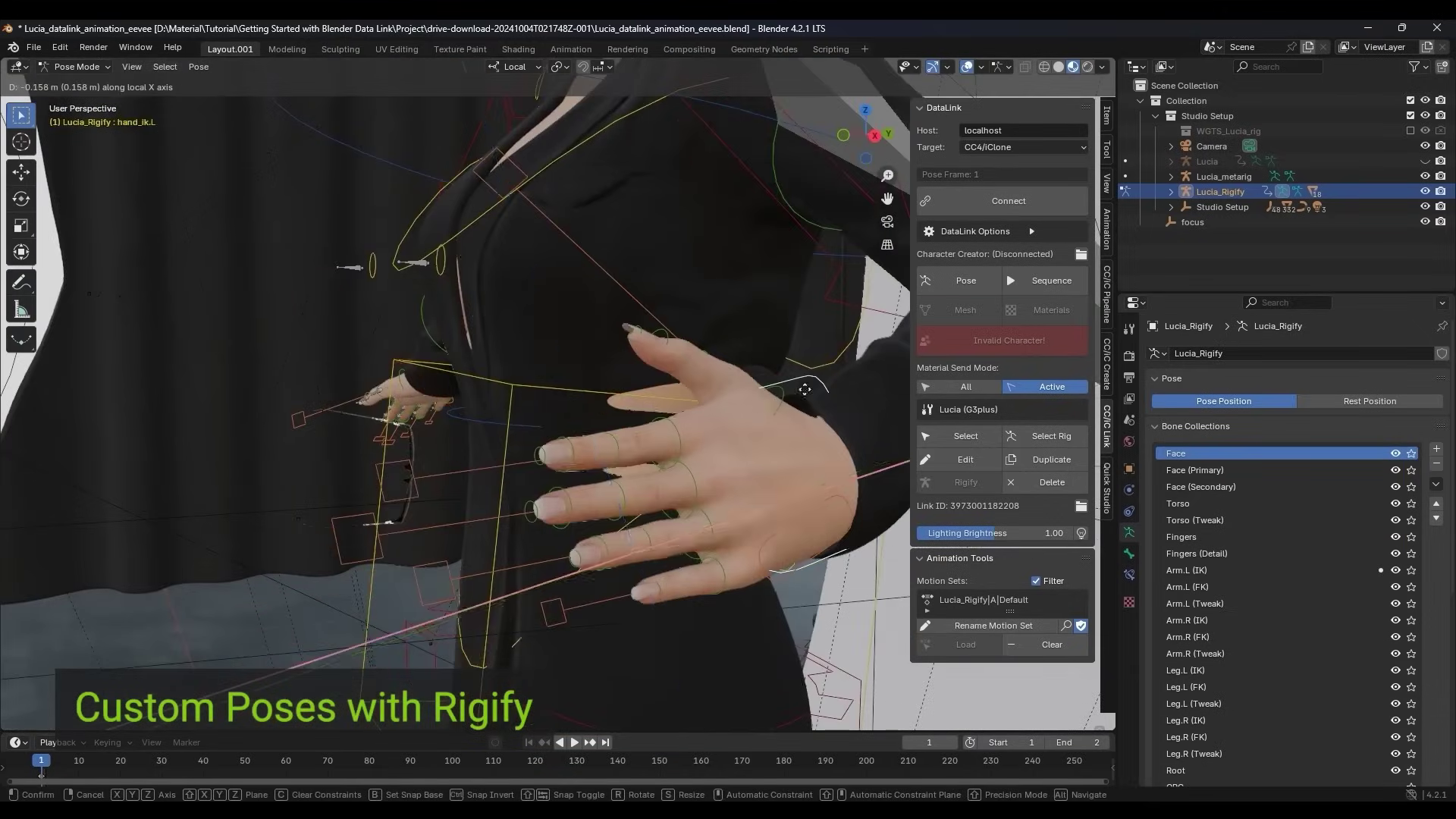
key("r")
key("z")
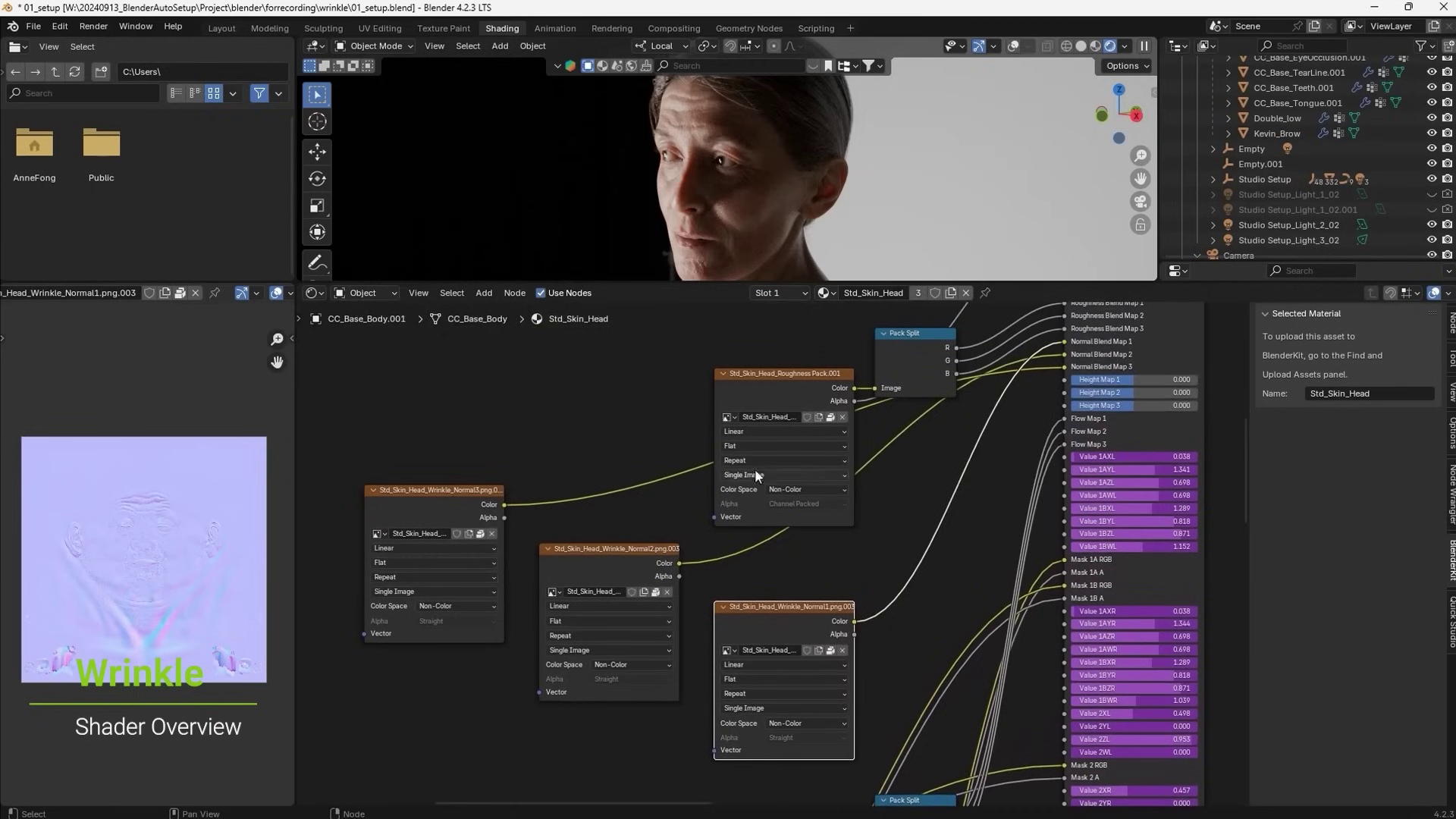
Show the second wrinkle normal map and enter the Wrinkle Map System node group.
left_click(624, 548)
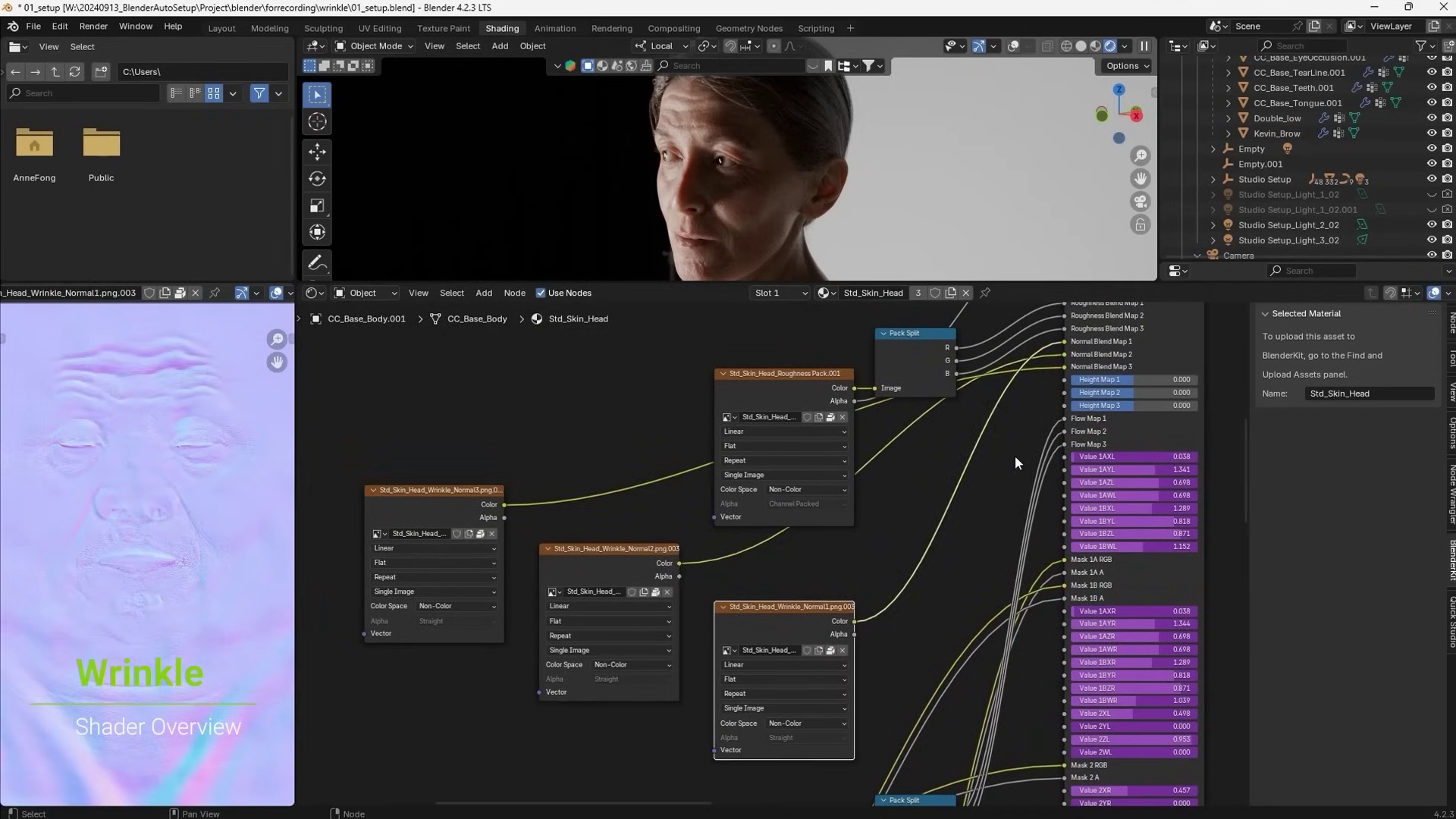
middle_click_drag(1015, 456, 884, 624)
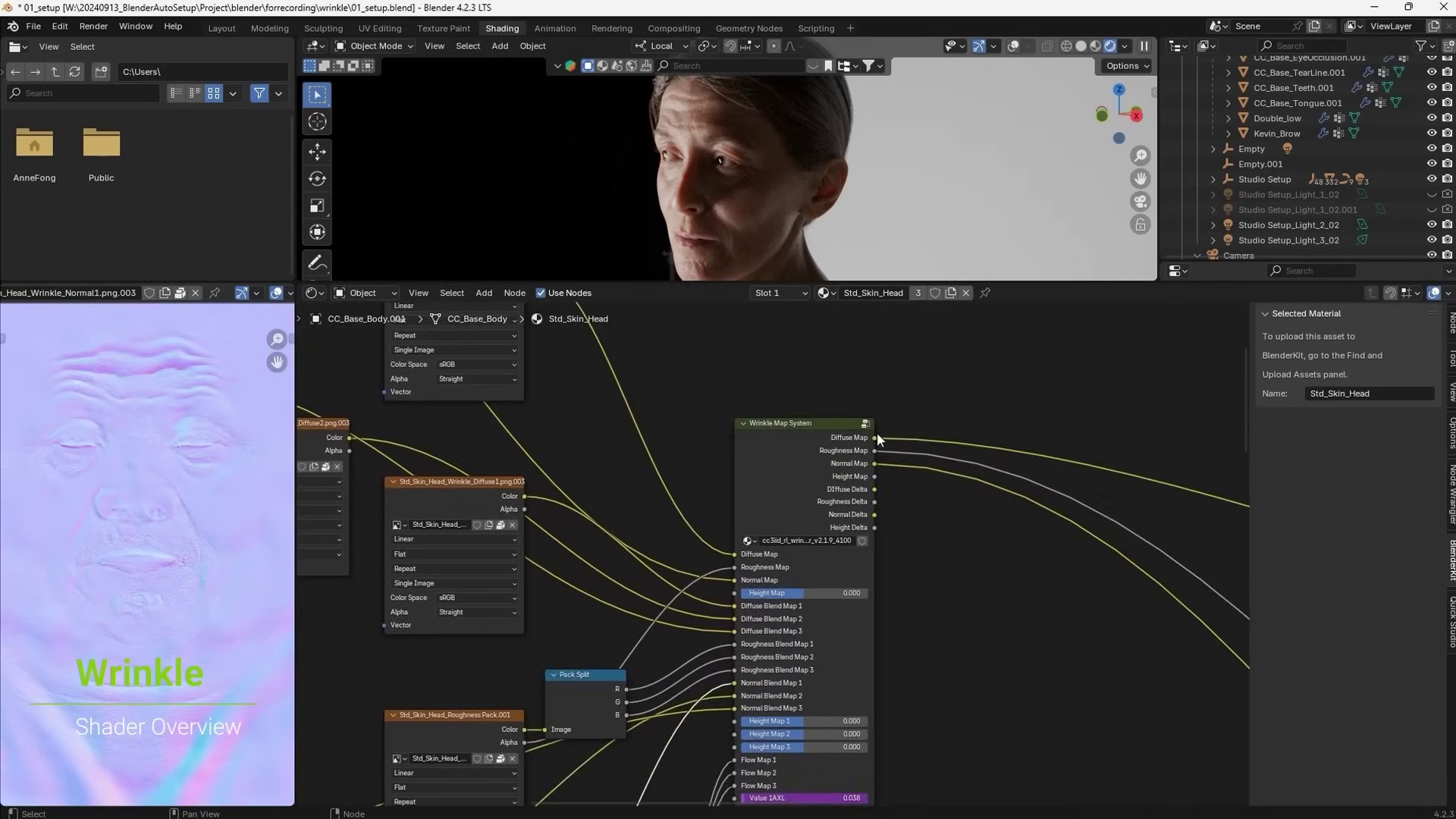
key("Tab")
scroll(837, 642, "up", 2)
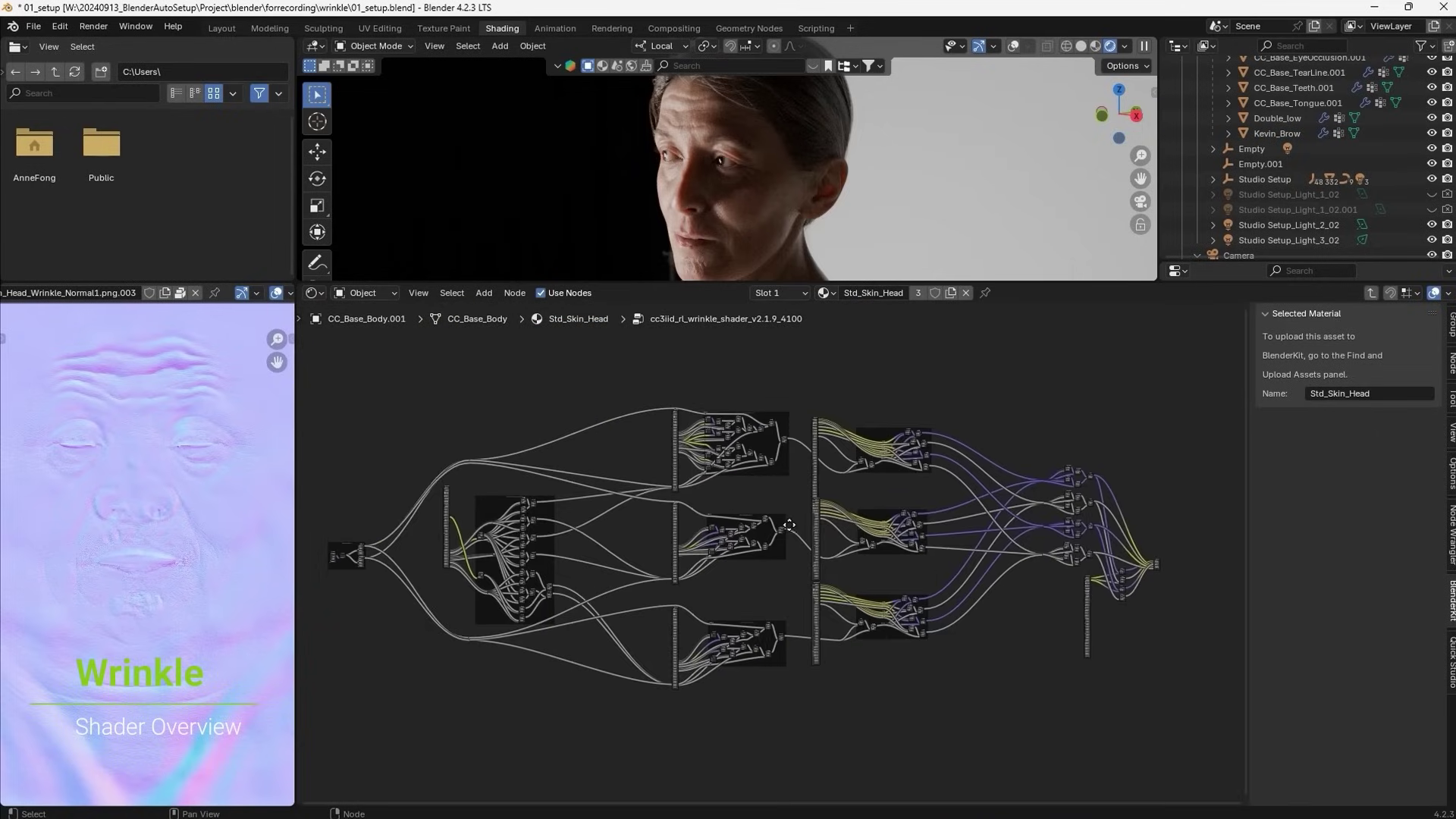
scroll(838, 643, "up", 3)
scroll(837, 643, "up", 3)
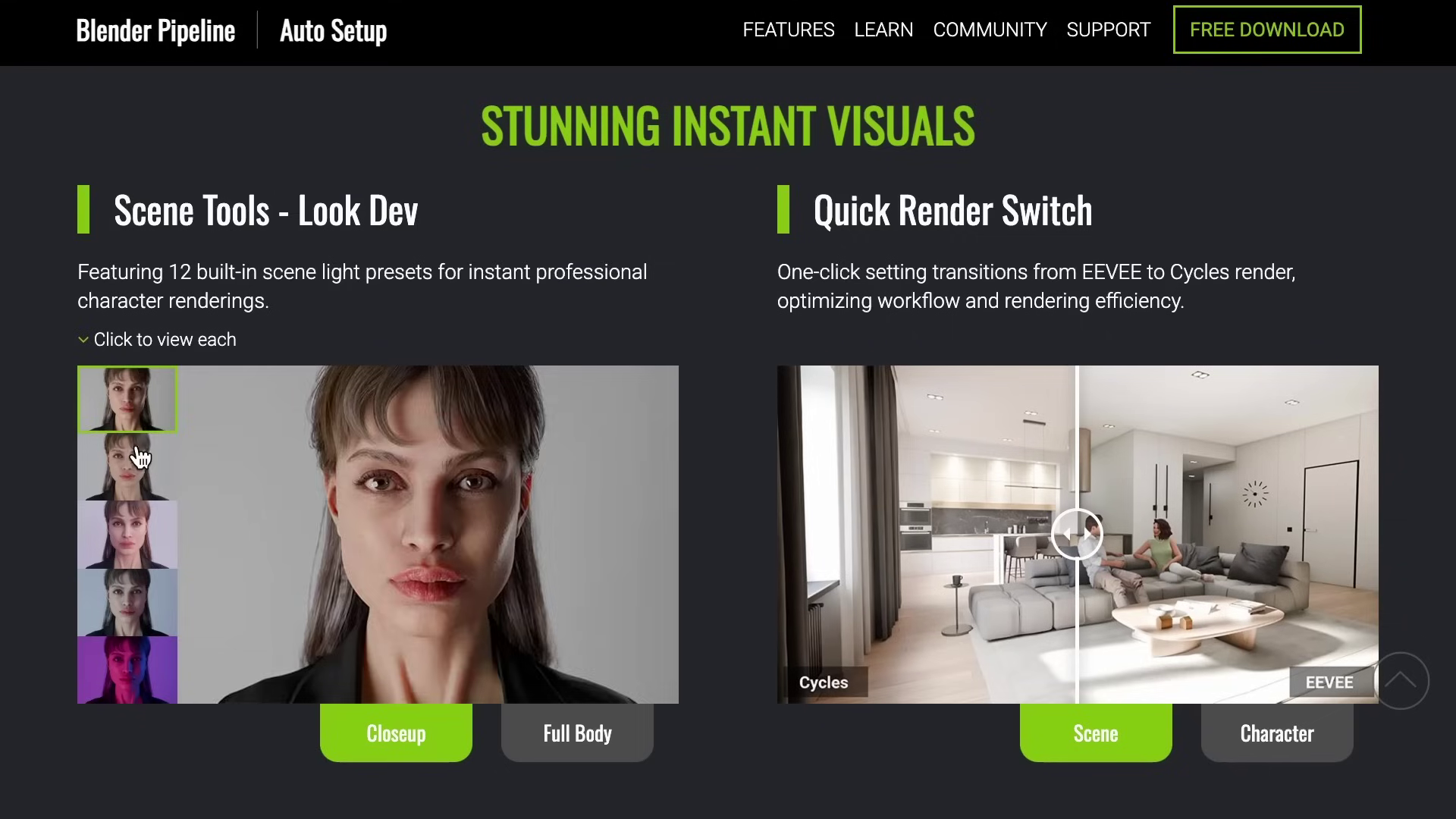
Preview the remaining four closeup lighting presets, ending on the purple one.
left_click(139, 457)
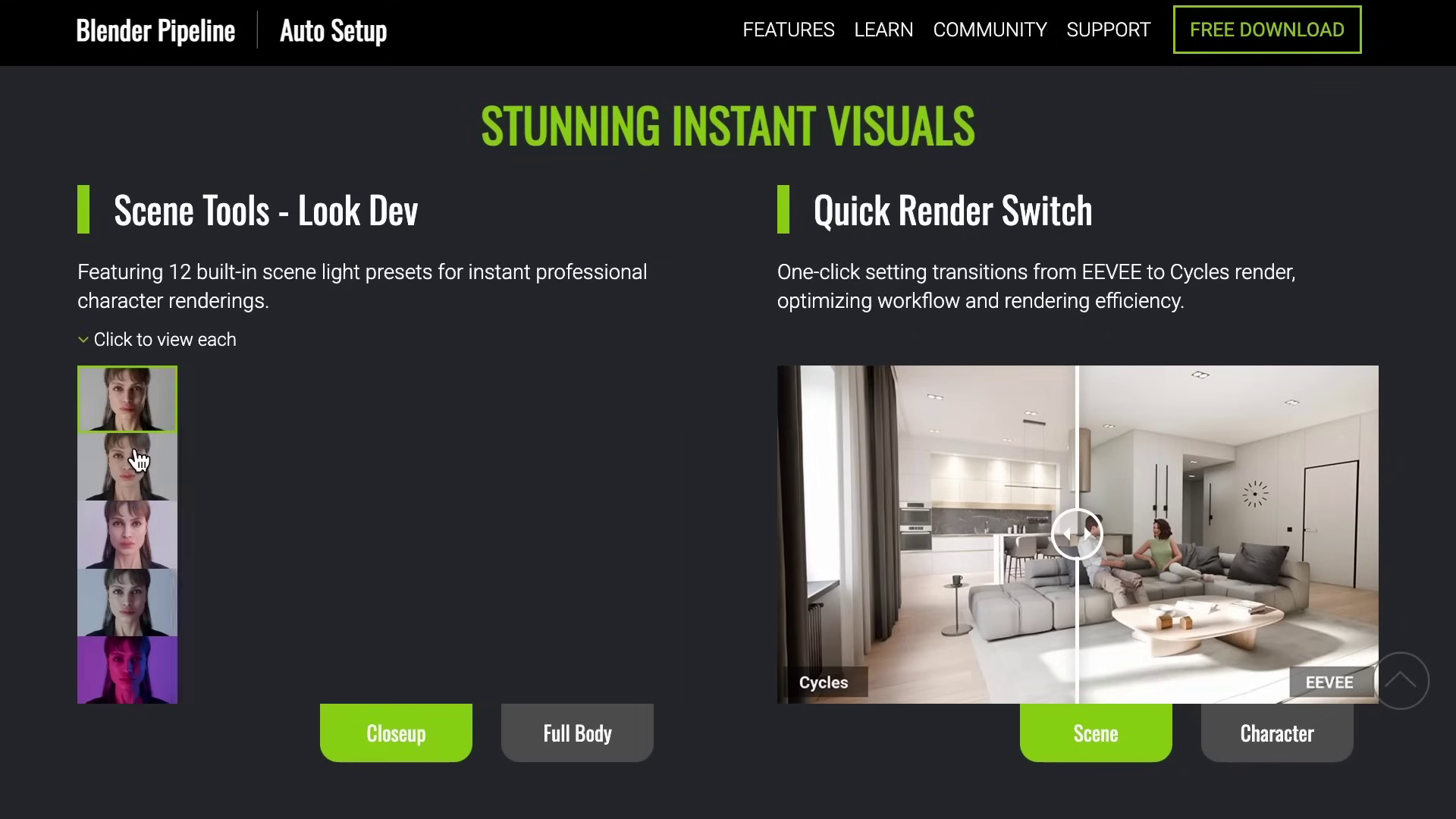
left_click(137, 534)
left_click(137, 596)
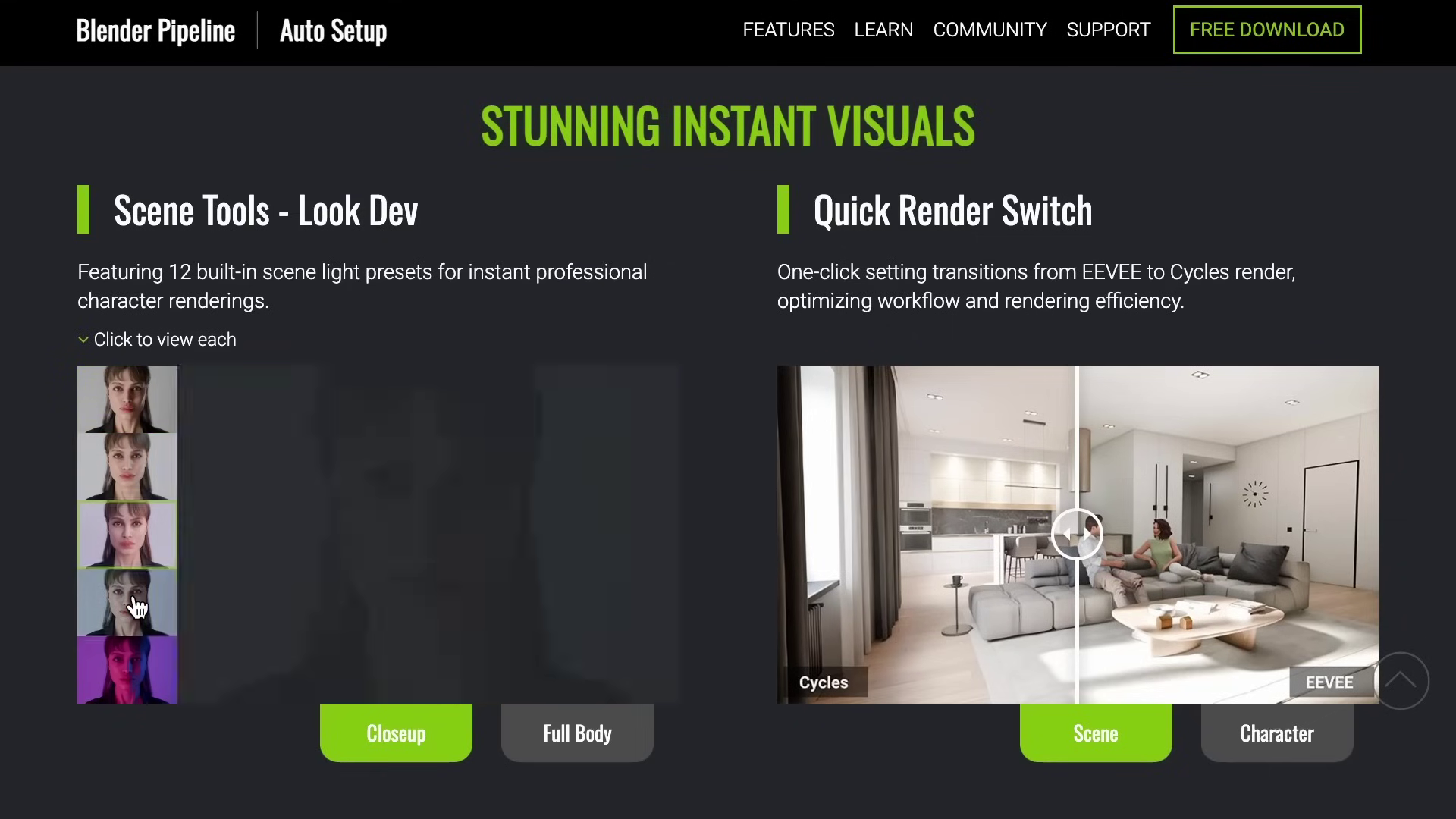
left_click(135, 669)
Switch to full-body renders and preview all five full-body lighting presets.
left_click(536, 732)
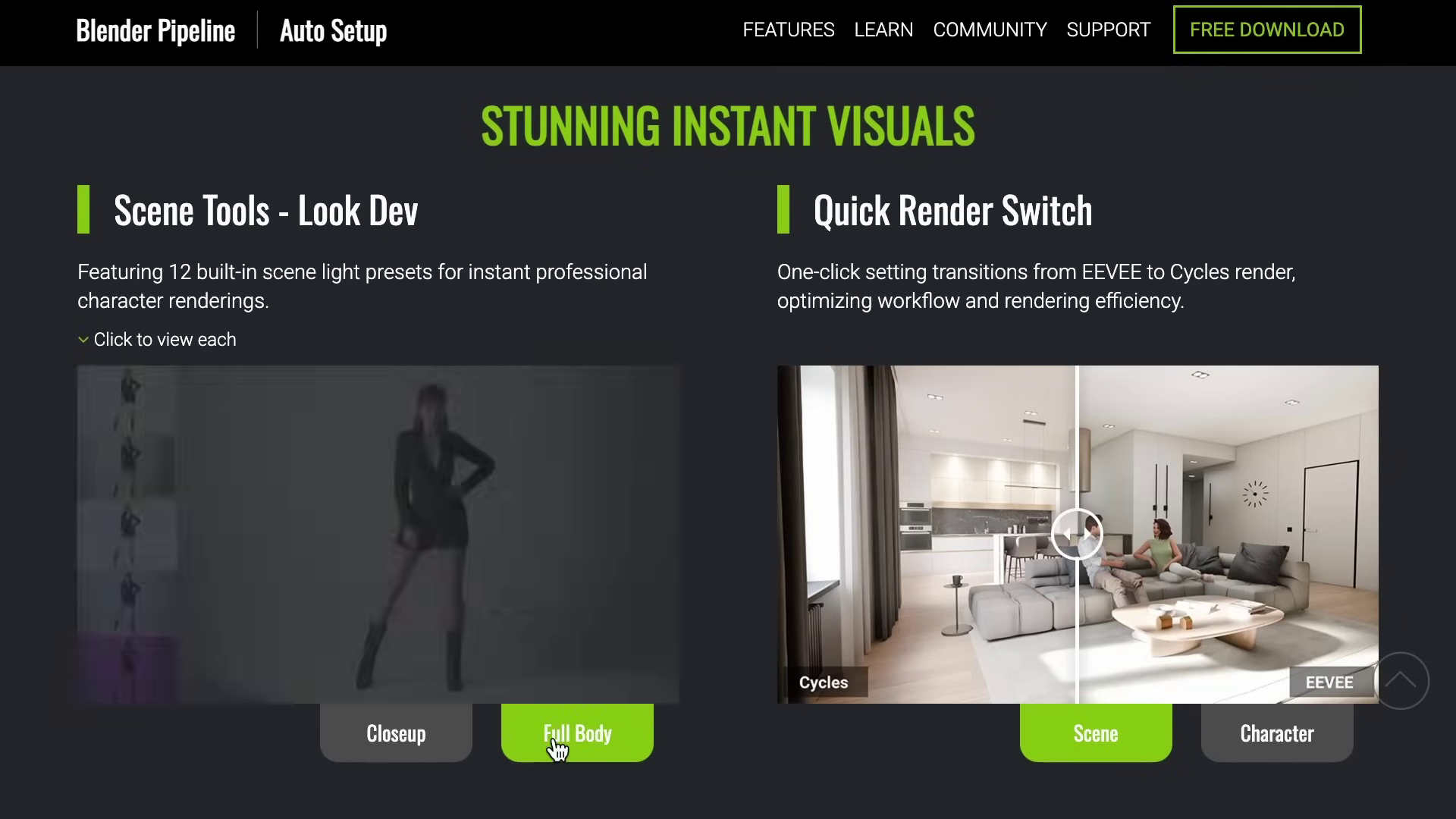
left_click(117, 398)
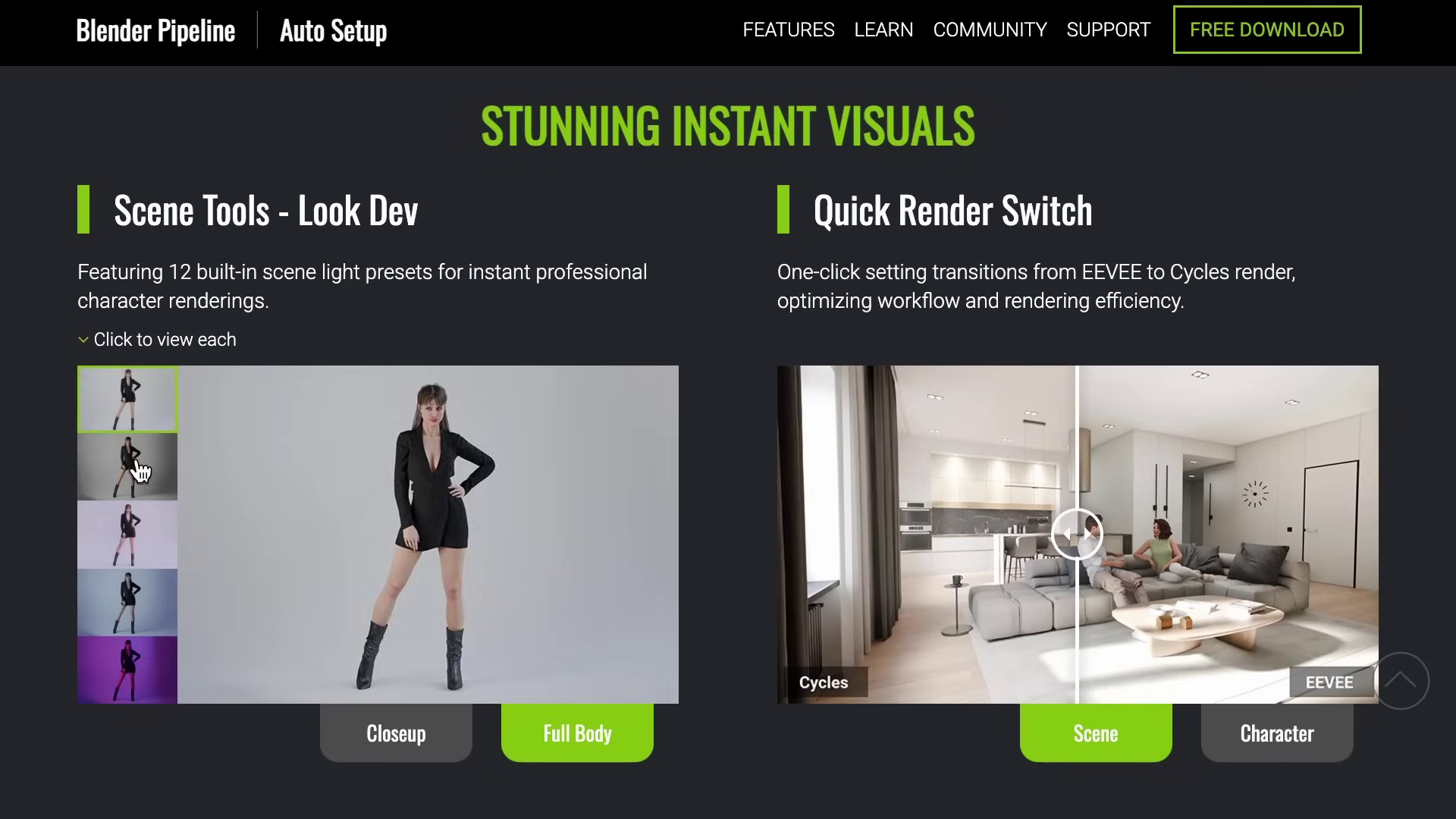
left_click(139, 469)
left_click(147, 546)
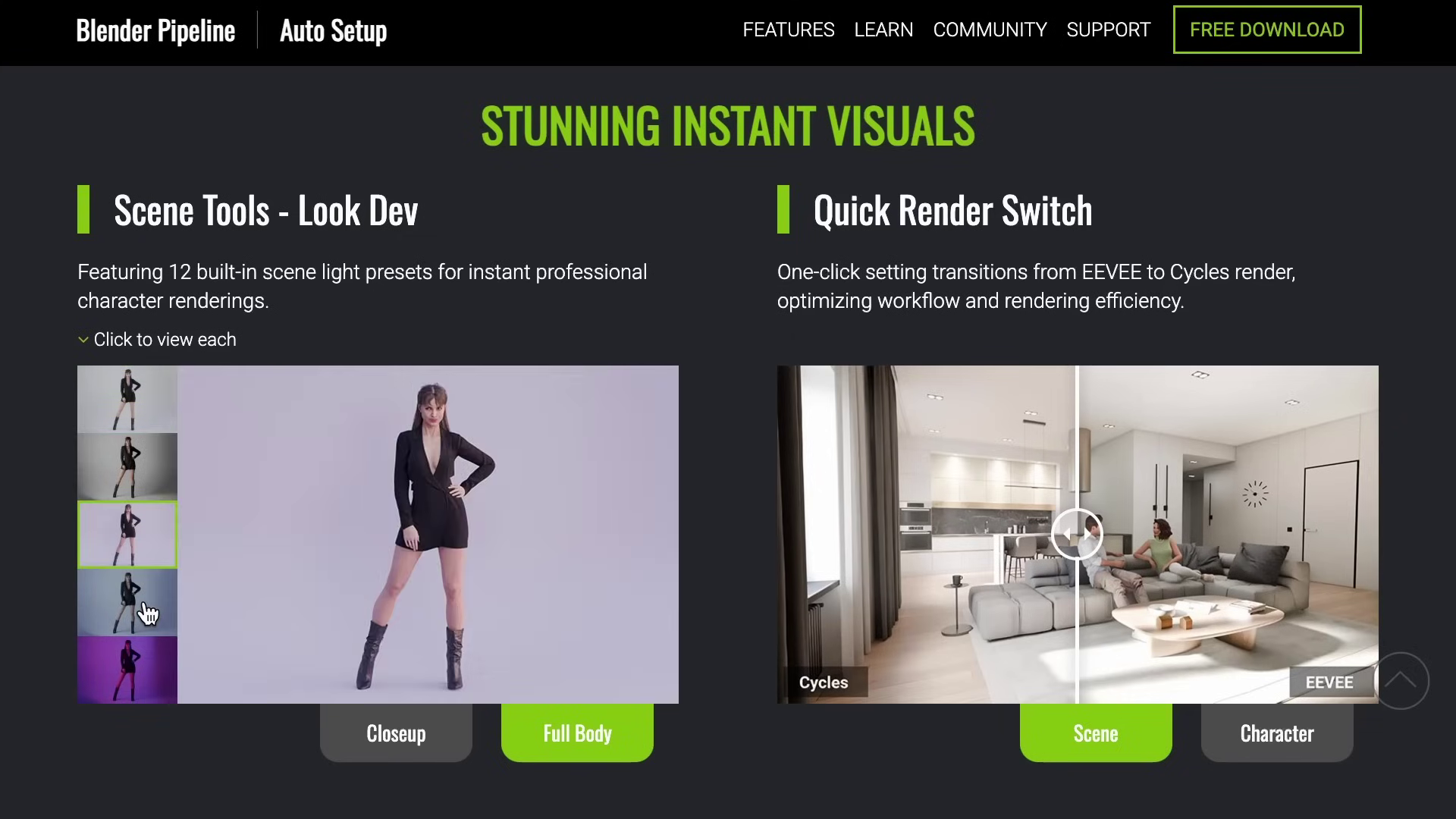
left_click(147, 610)
left_click(147, 684)
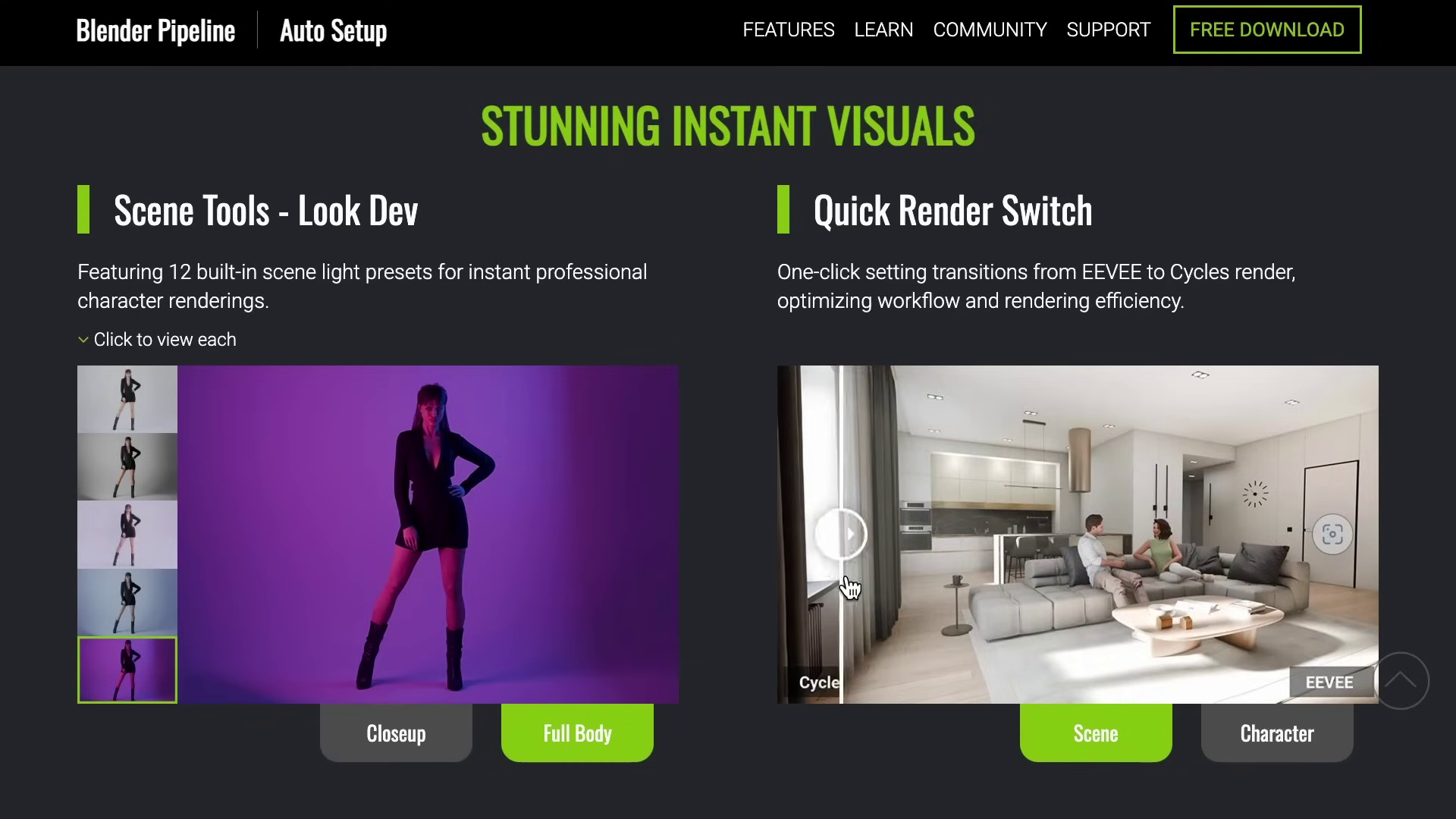
Compare the Cycles and EEVEE renders with the slider, for the full body and then the face.
mouse_move(848, 586)
left_mouse_down()
mouse_move(1334, 616)
mouse_move(1121, 630)
left_mouse_up()
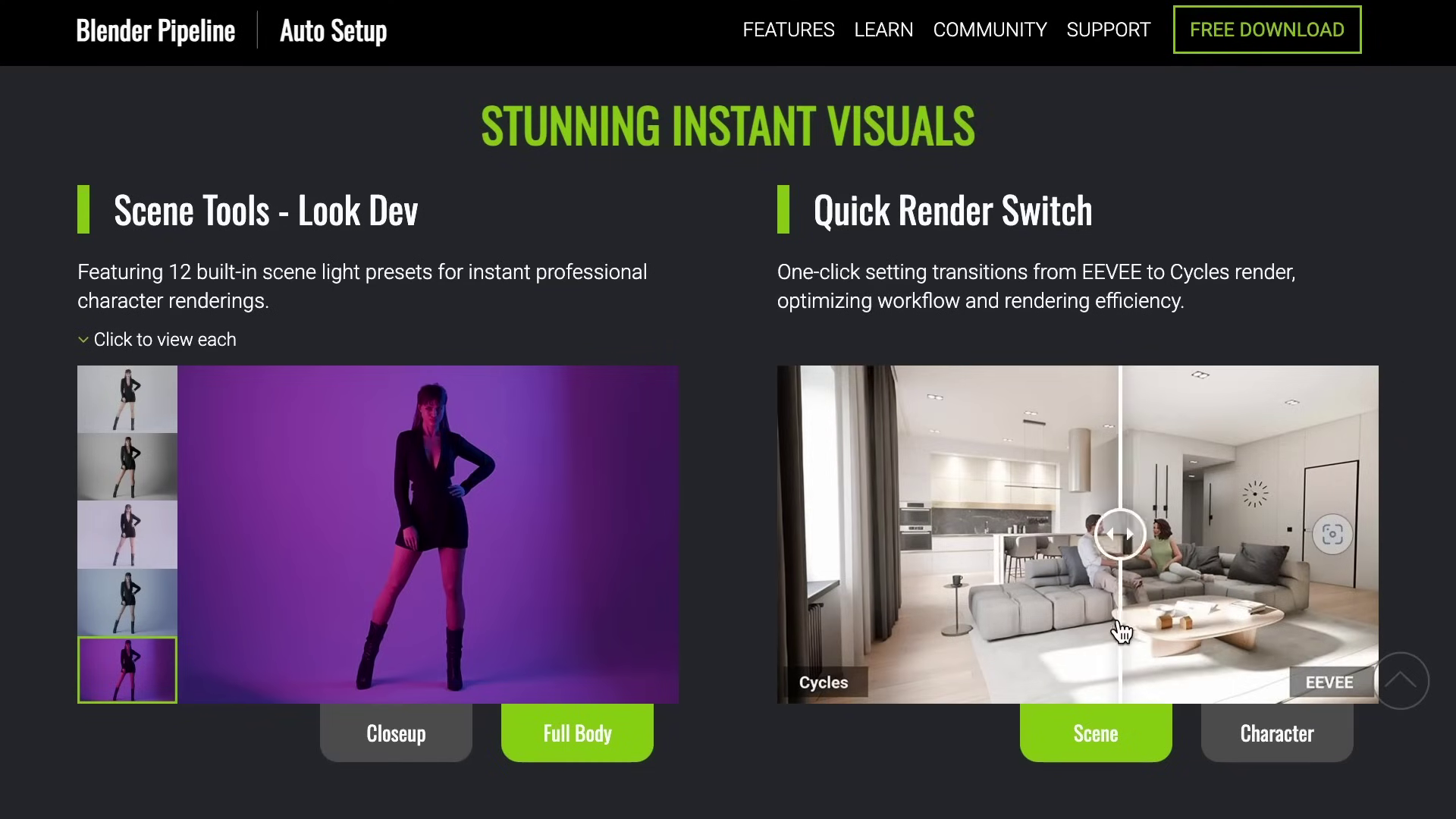
left_click(1271, 745)
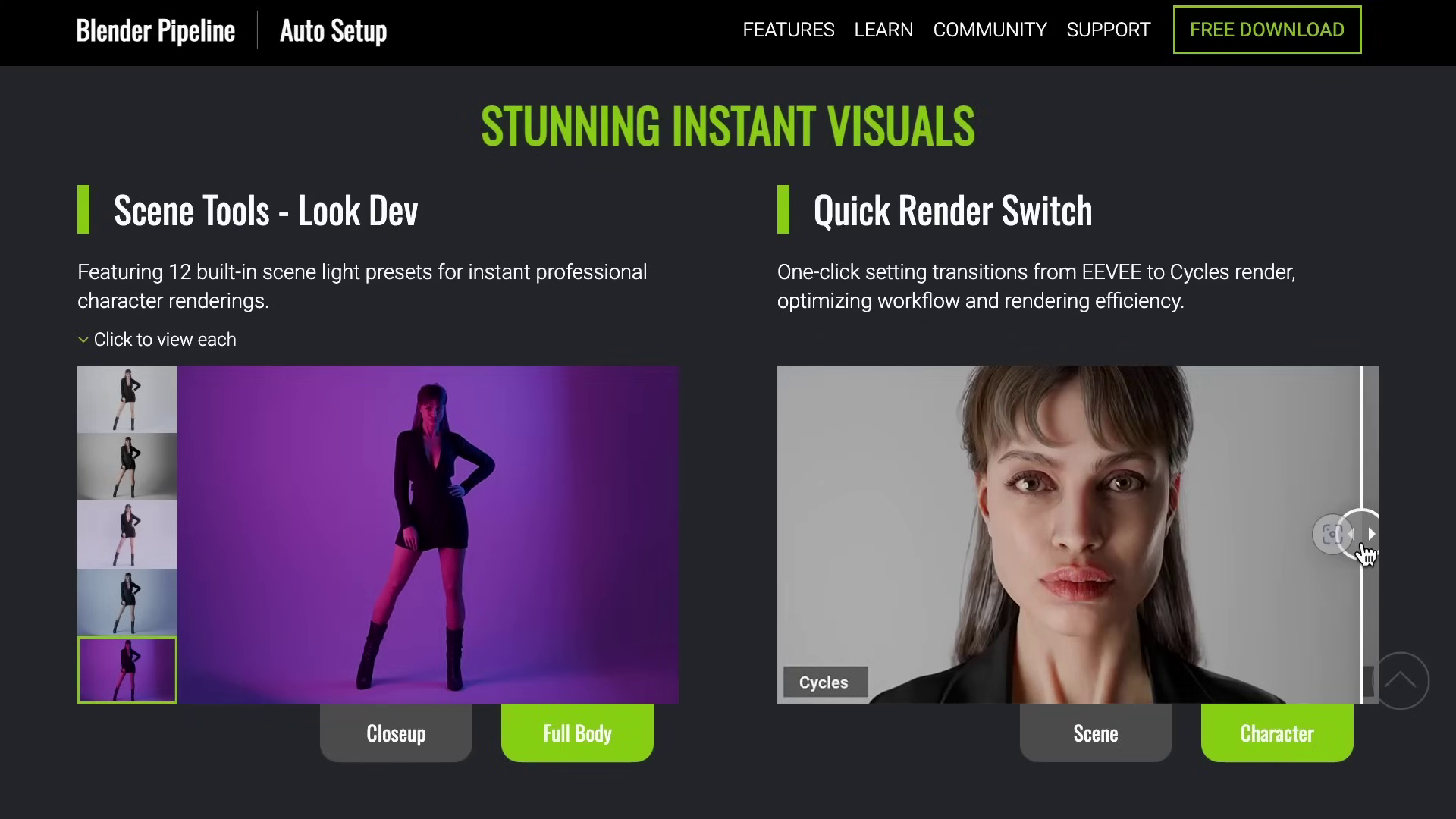
left_click_drag(1365, 552, 1202, 560)
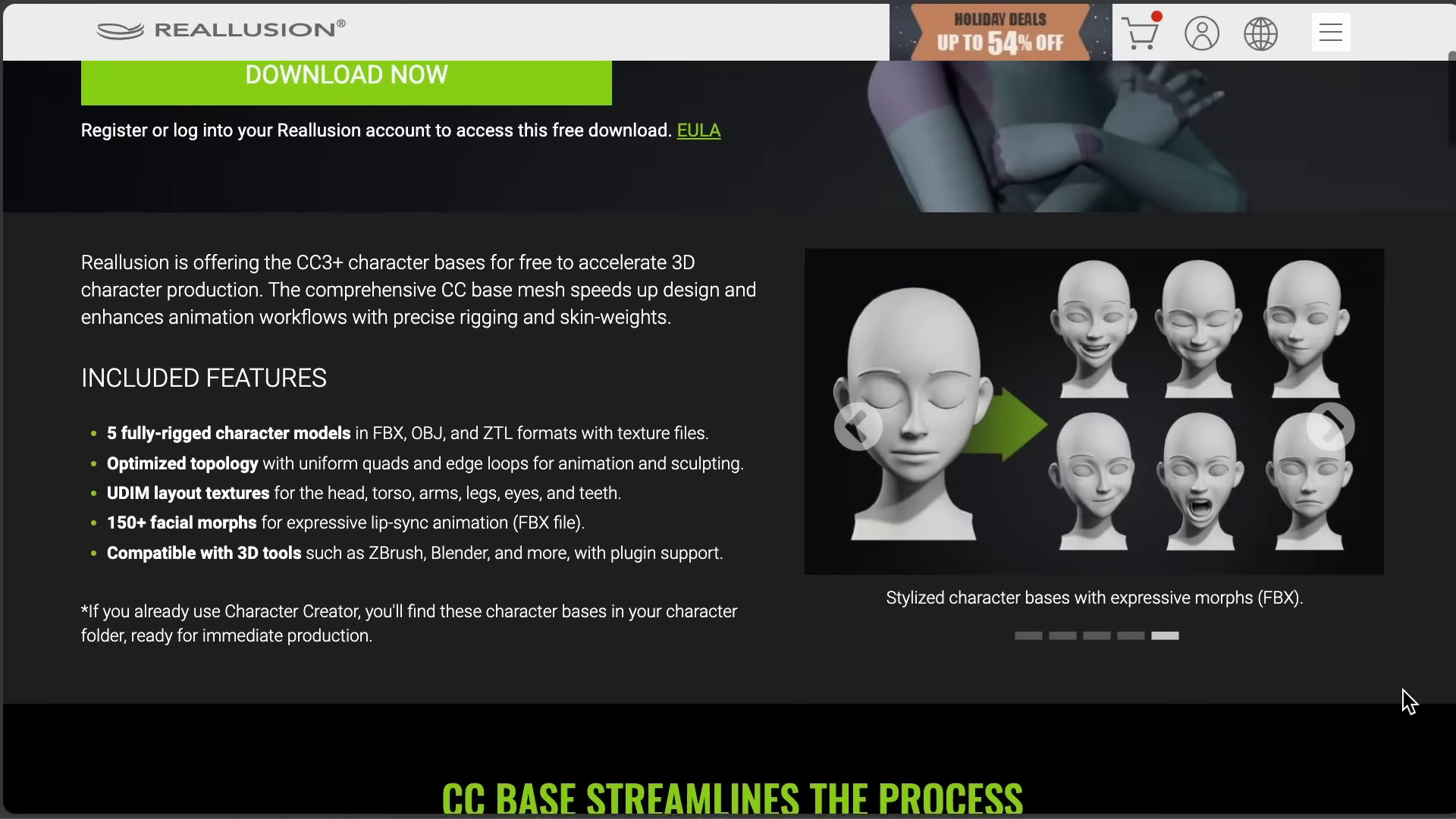
scroll(1402, 691, "down", 3)
scroll(1402, 690, "down", 3)
scroll(1402, 691, "down", 3)
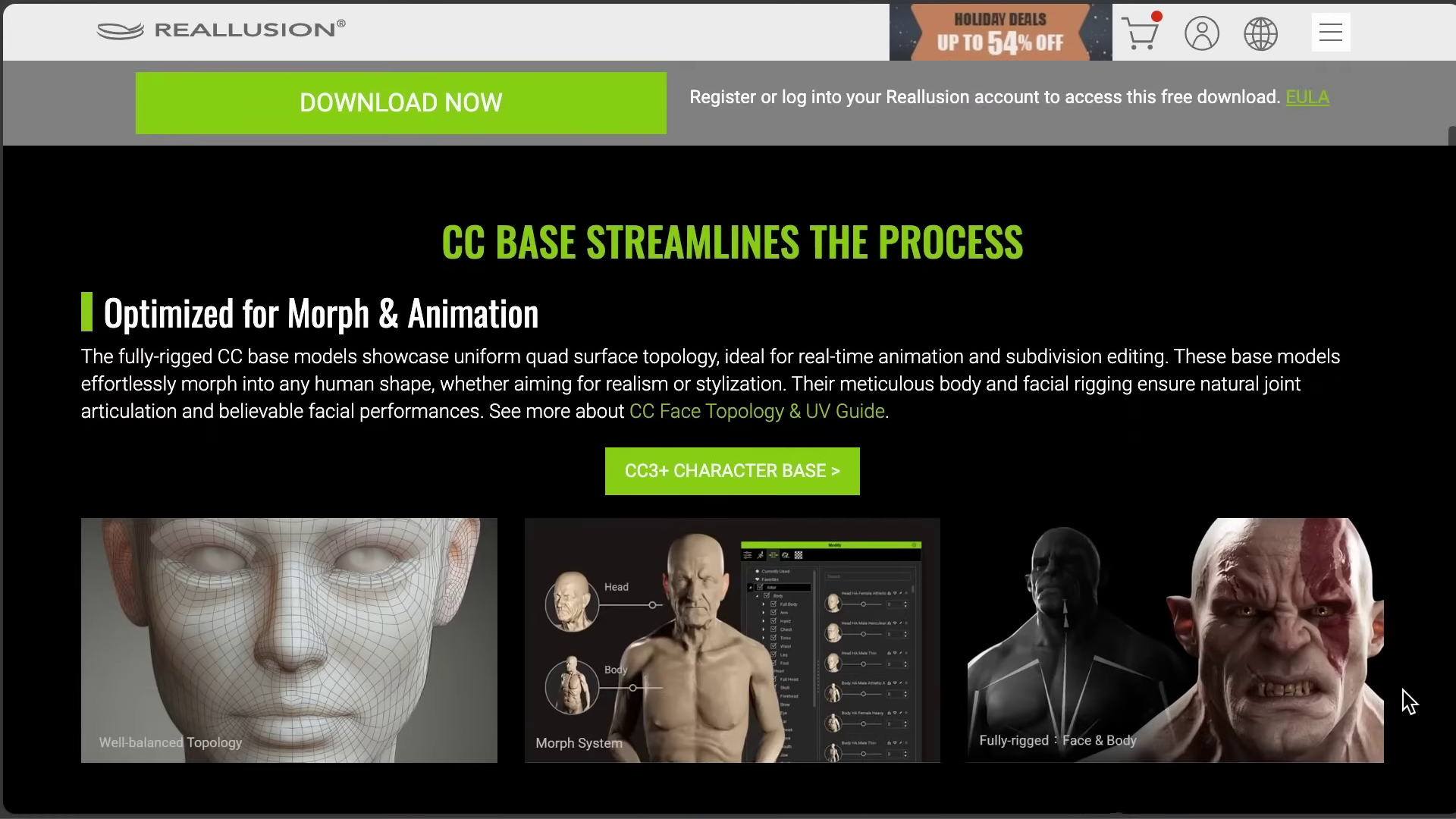
scroll(1403, 690, "down", 3)
scroll(1403, 690, "down", 3)
scroll(1402, 691, "down", 3)
scroll(1403, 691, "down", 3)
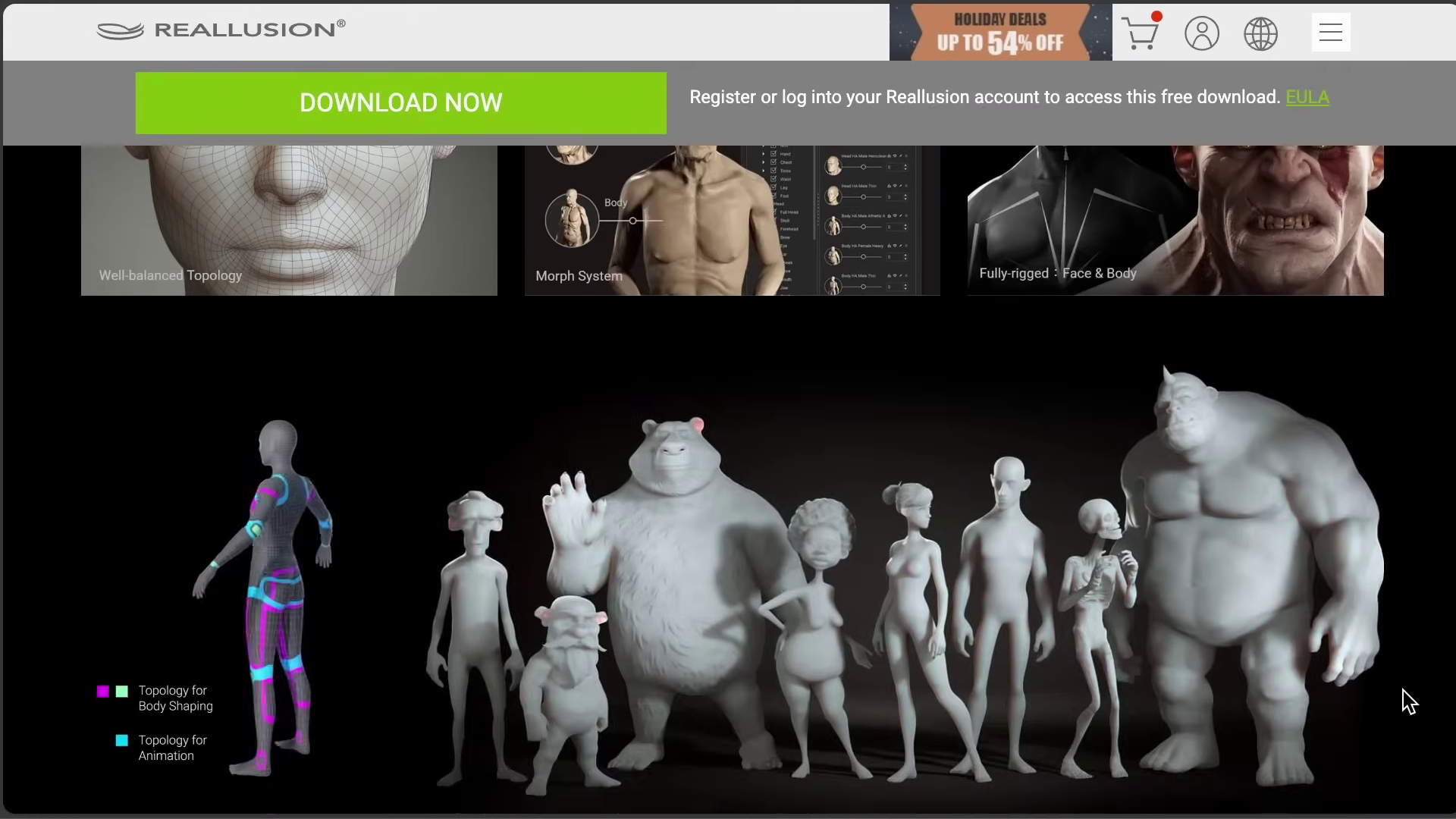
scroll(1403, 690, "down", 2)
scroll(1402, 690, "down", 3)
scroll(1402, 691, "down", 3)
scroll(1402, 690, "down", 3)
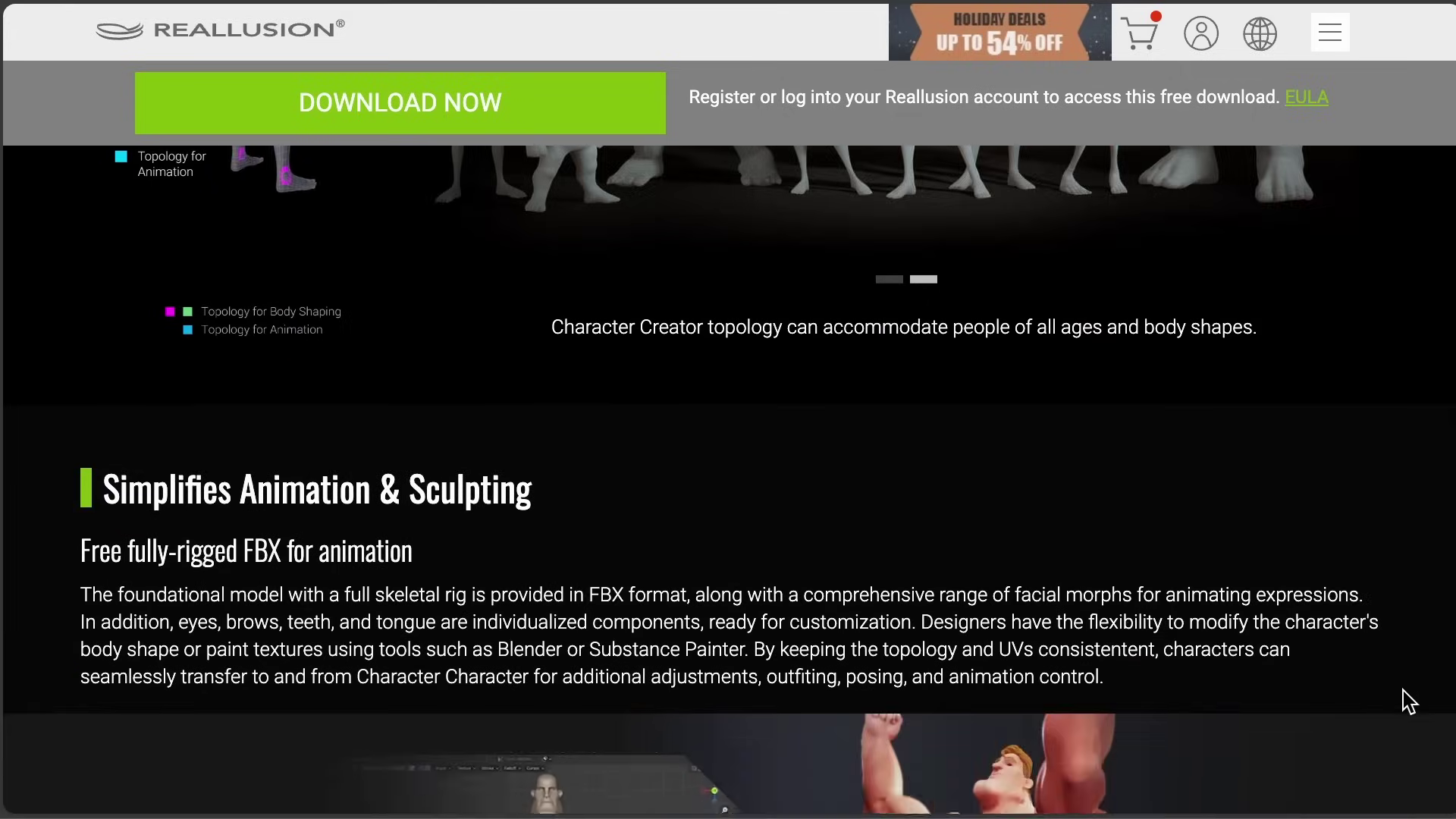
scroll(1403, 691, "down", 3)
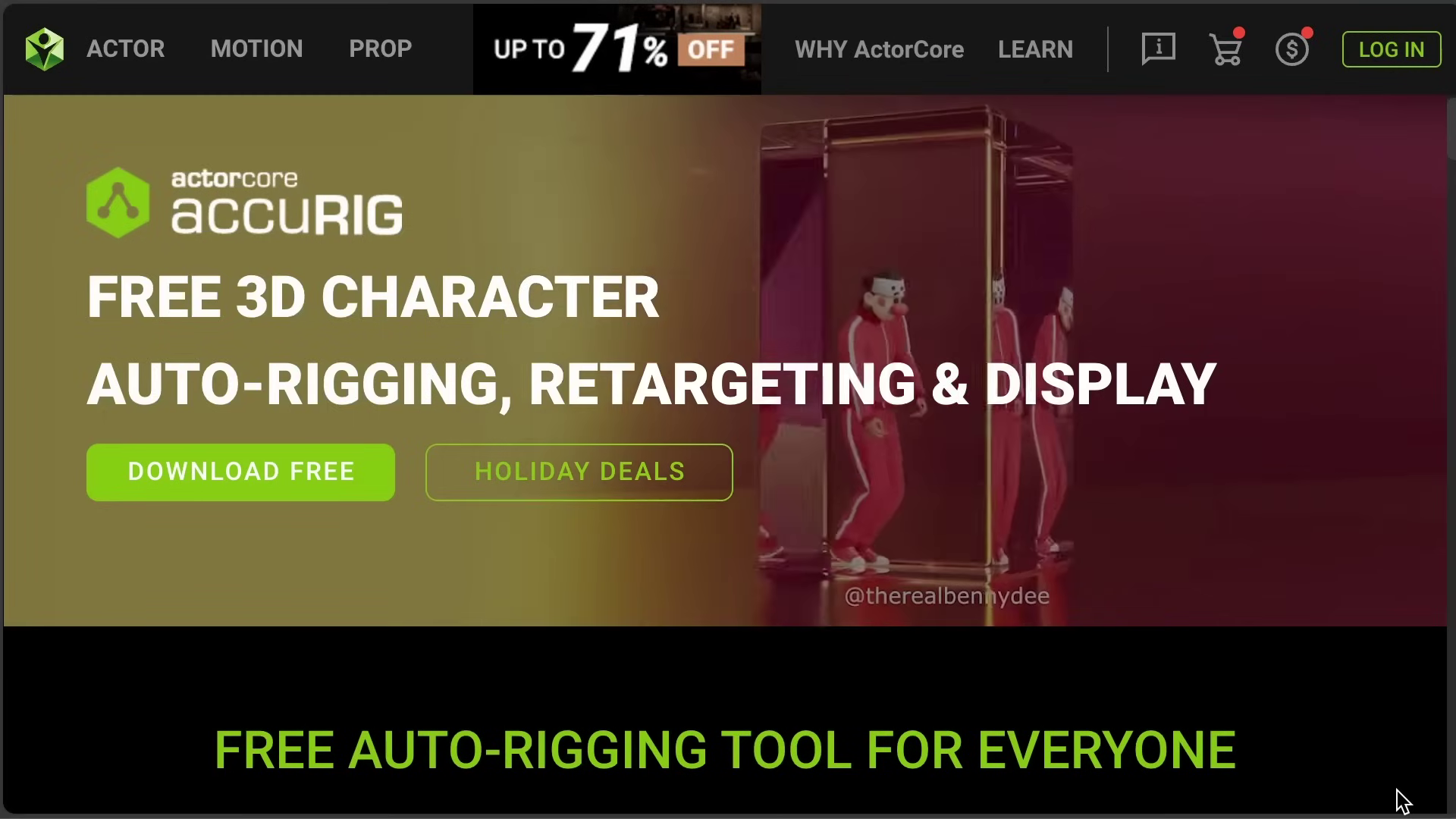
scroll(1403, 800, "down", 2)
scroll(1402, 800, "down", 2)
scroll(1403, 800, "down", 2)
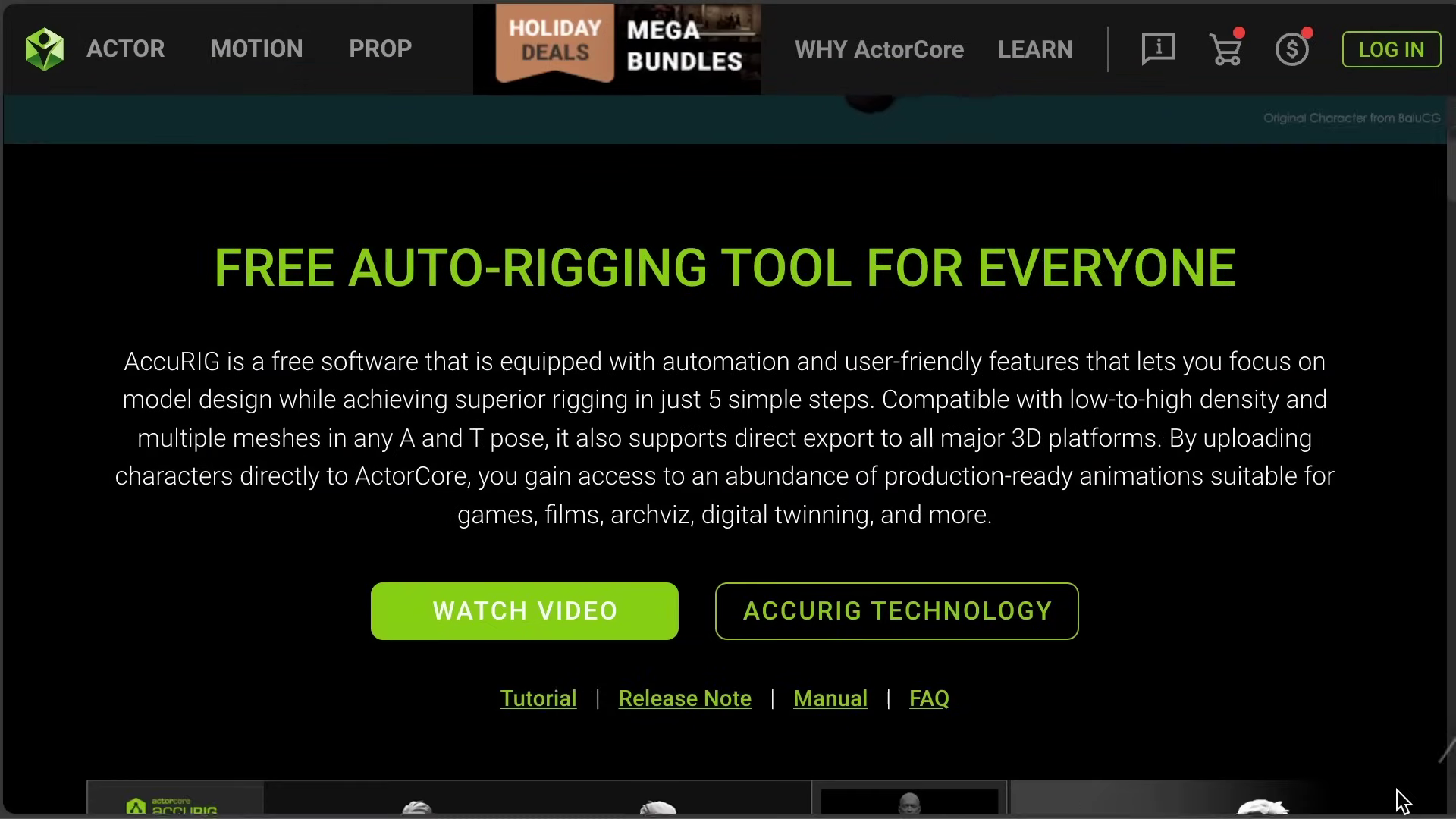
scroll(1403, 800, "down", 2)
scroll(1402, 799, "down", 2)
scroll(1403, 800, "down", 2)
scroll(1402, 799, "down", 2)
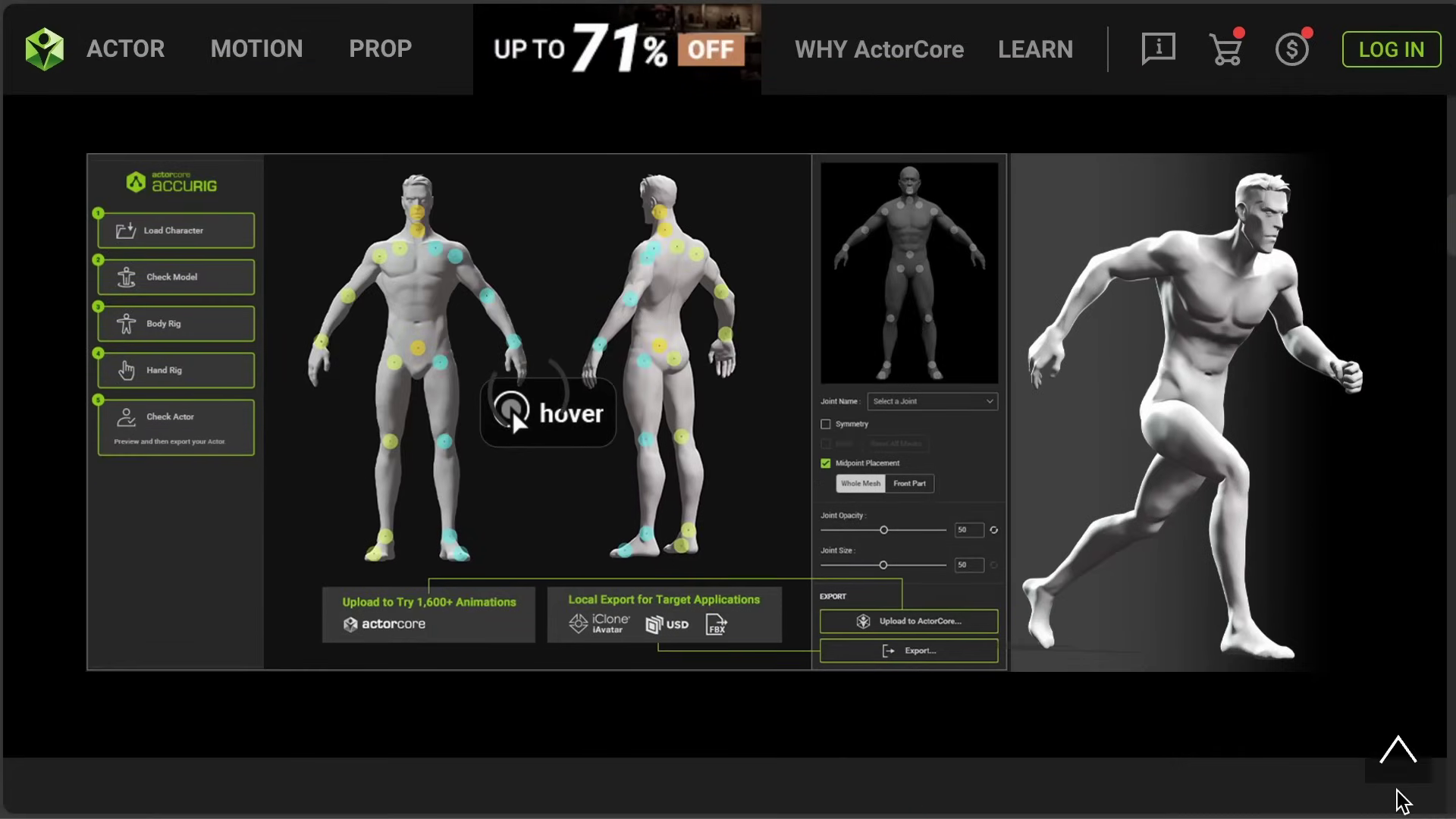
scroll(1403, 800, "down", 2)
scroll(1402, 800, "down", 2)
scroll(1402, 800, "down", 2)
scroll(1402, 800, "down", 2)
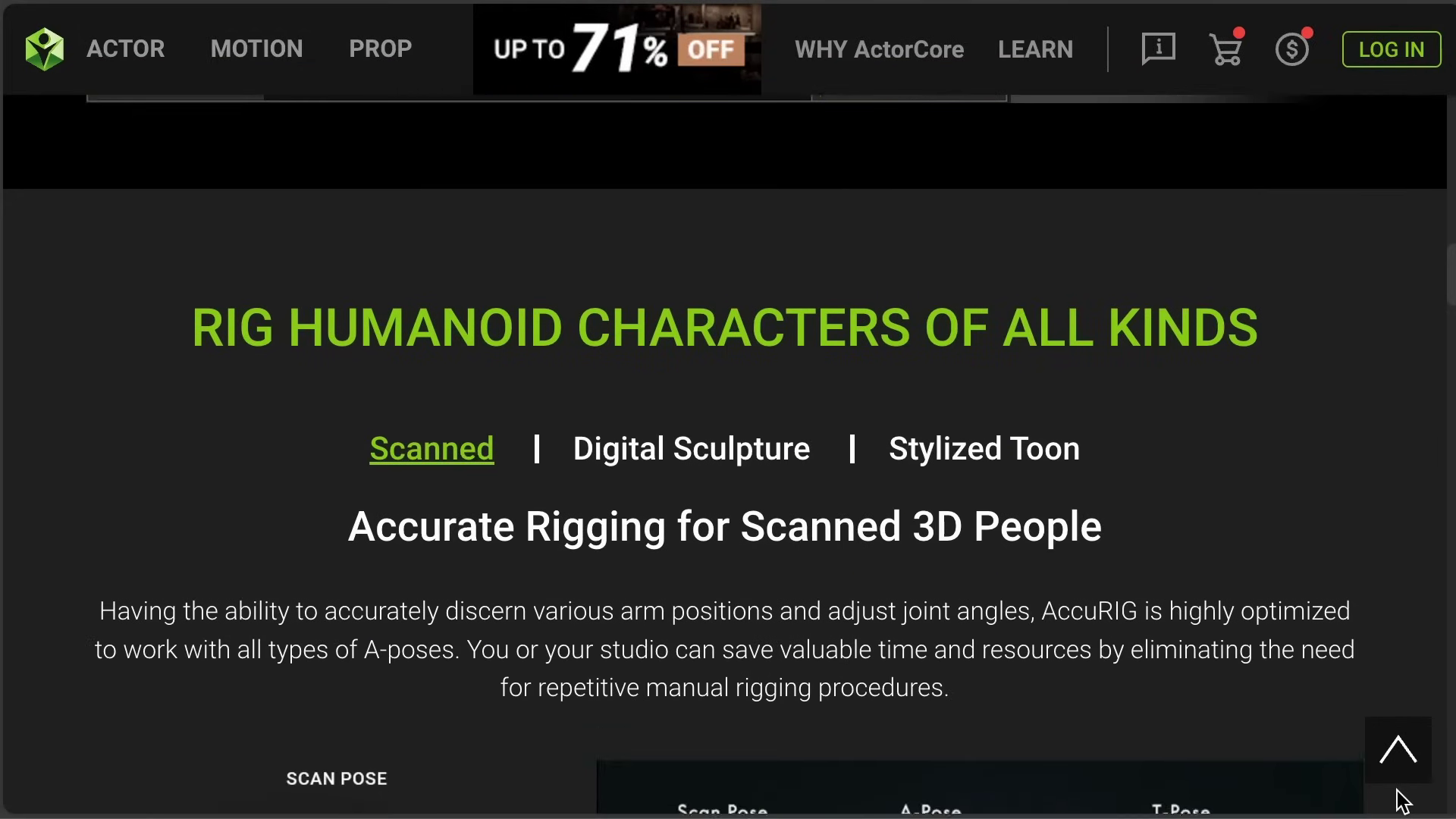
scroll(1402, 800, "down", 2)
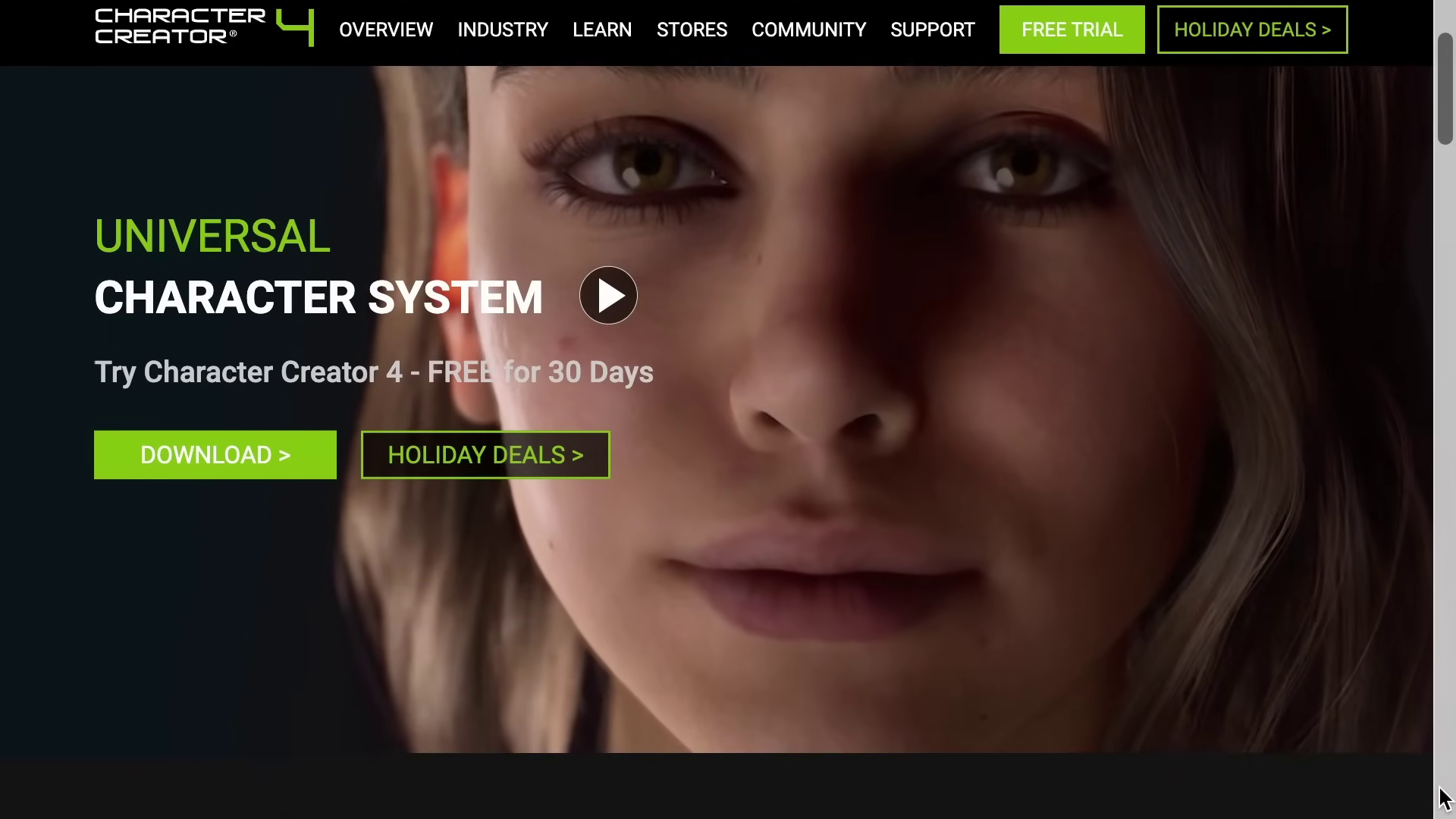
scroll(1443, 797, "down", 2)
scroll(1442, 796, "down", 2)
scroll(1443, 797, "down", 2)
scroll(1443, 797, "down", 2)
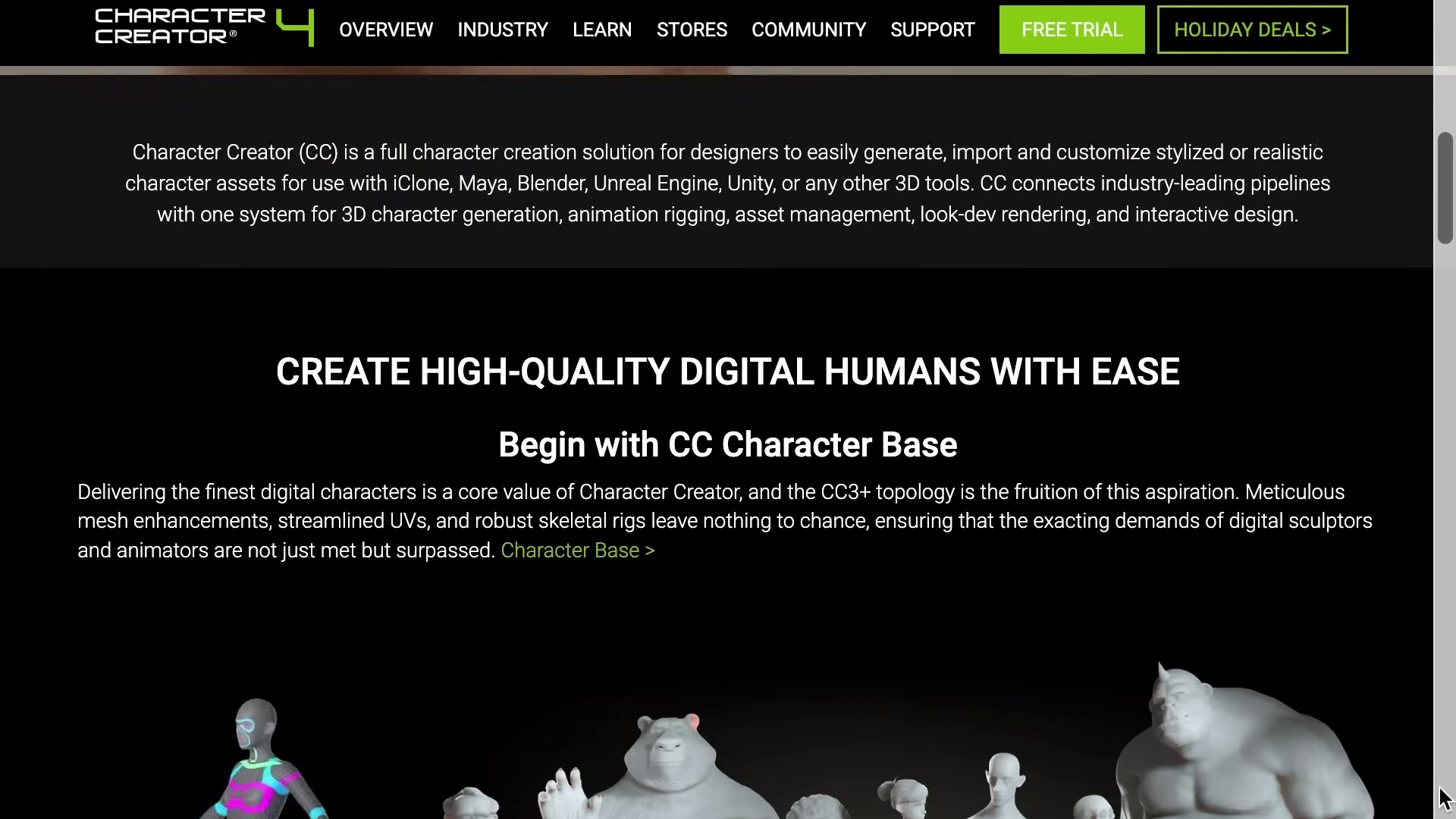
scroll(1443, 796, "down", 2)
scroll(1442, 797, "down", 2)
scroll(1443, 797, "down", 2)
scroll(1442, 797, "down", 2)
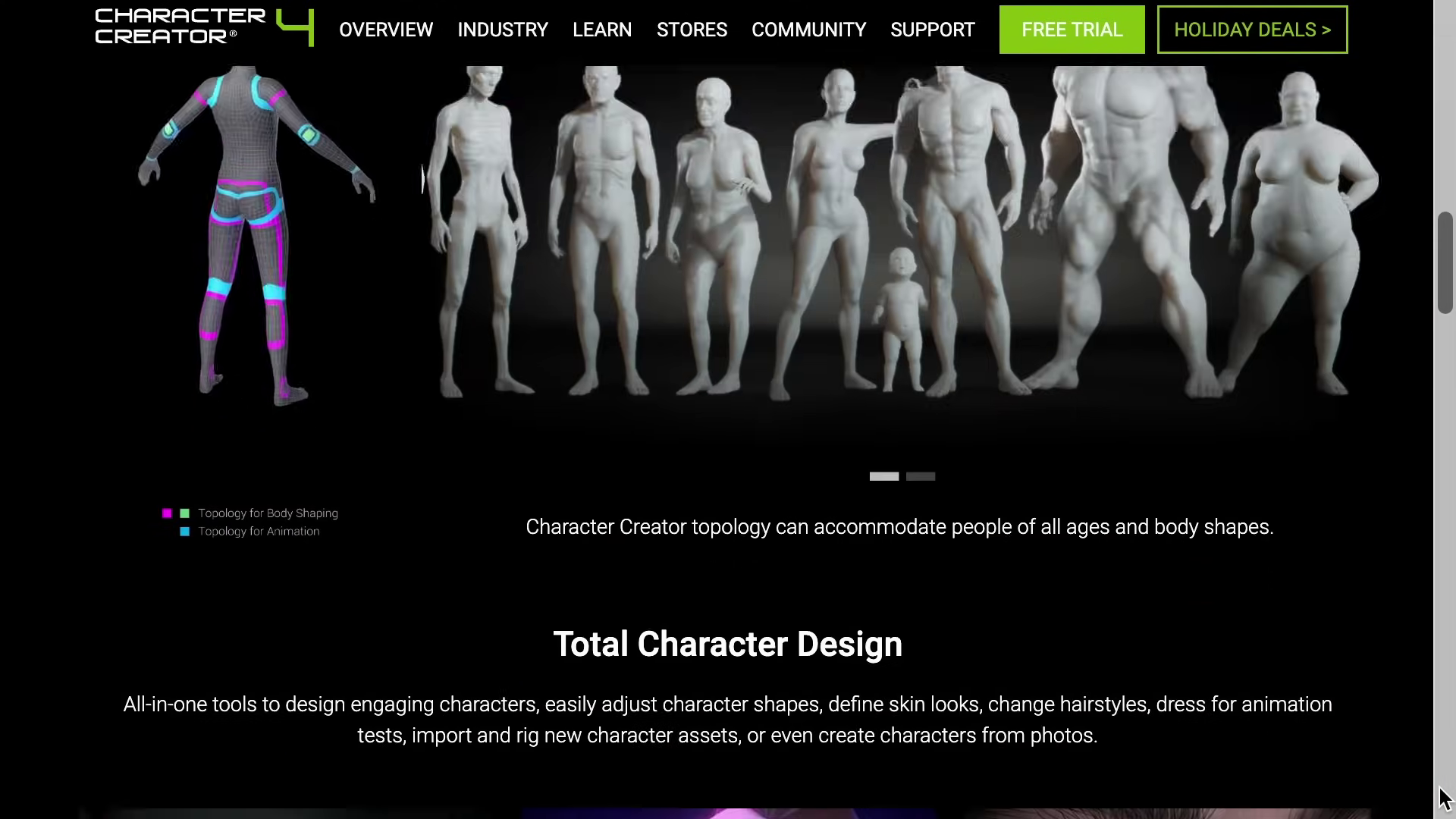
scroll(1442, 796, "down", 2)
scroll(1443, 796, "down", 2)
scroll(1443, 796, "down", 2)
scroll(1443, 796, "down", 2)
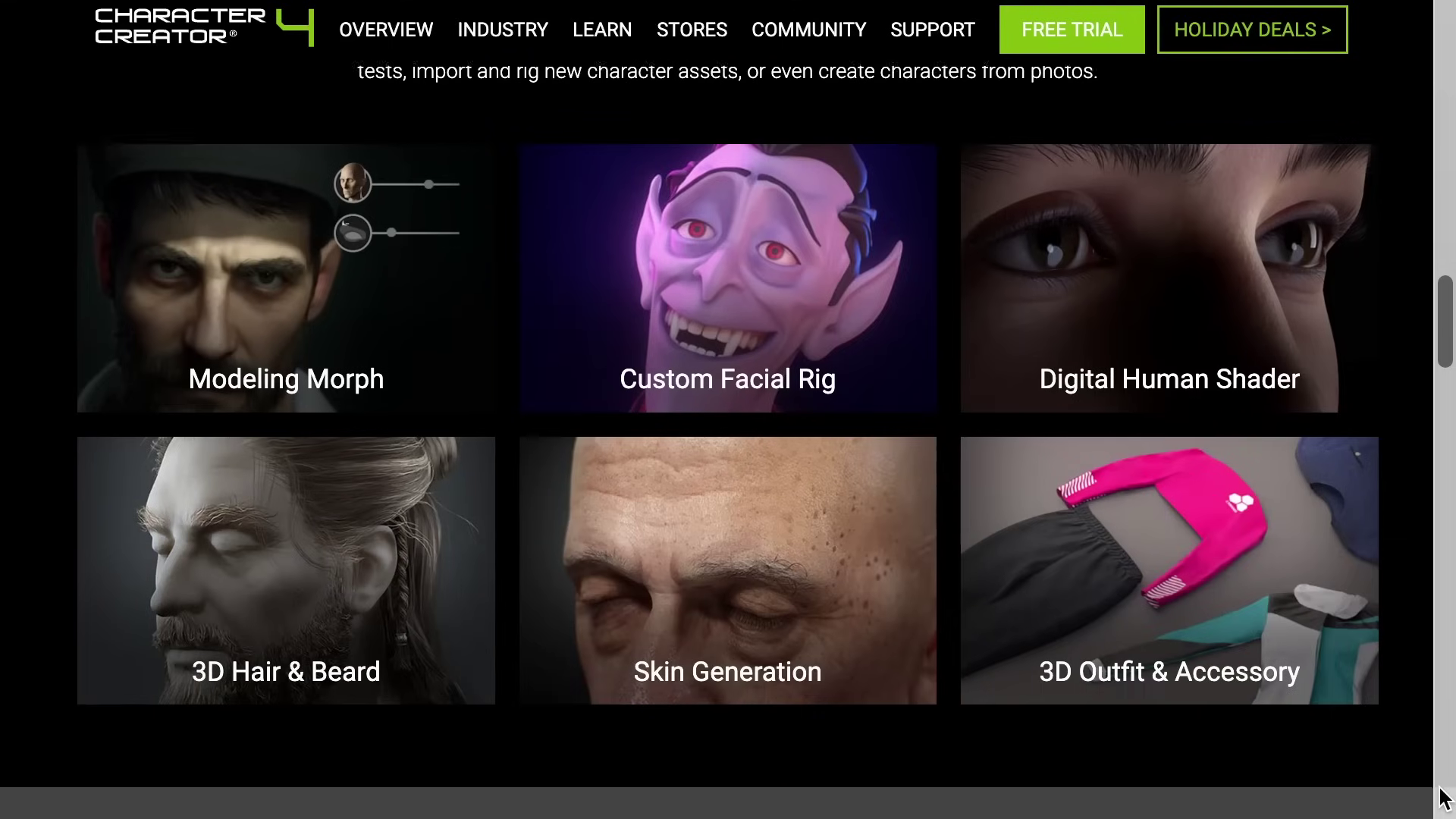
scroll(1443, 796, "down", 2)
scroll(1442, 797, "down", 2)
scroll(1442, 797, "down", 2)
scroll(1443, 797, "down", 2)
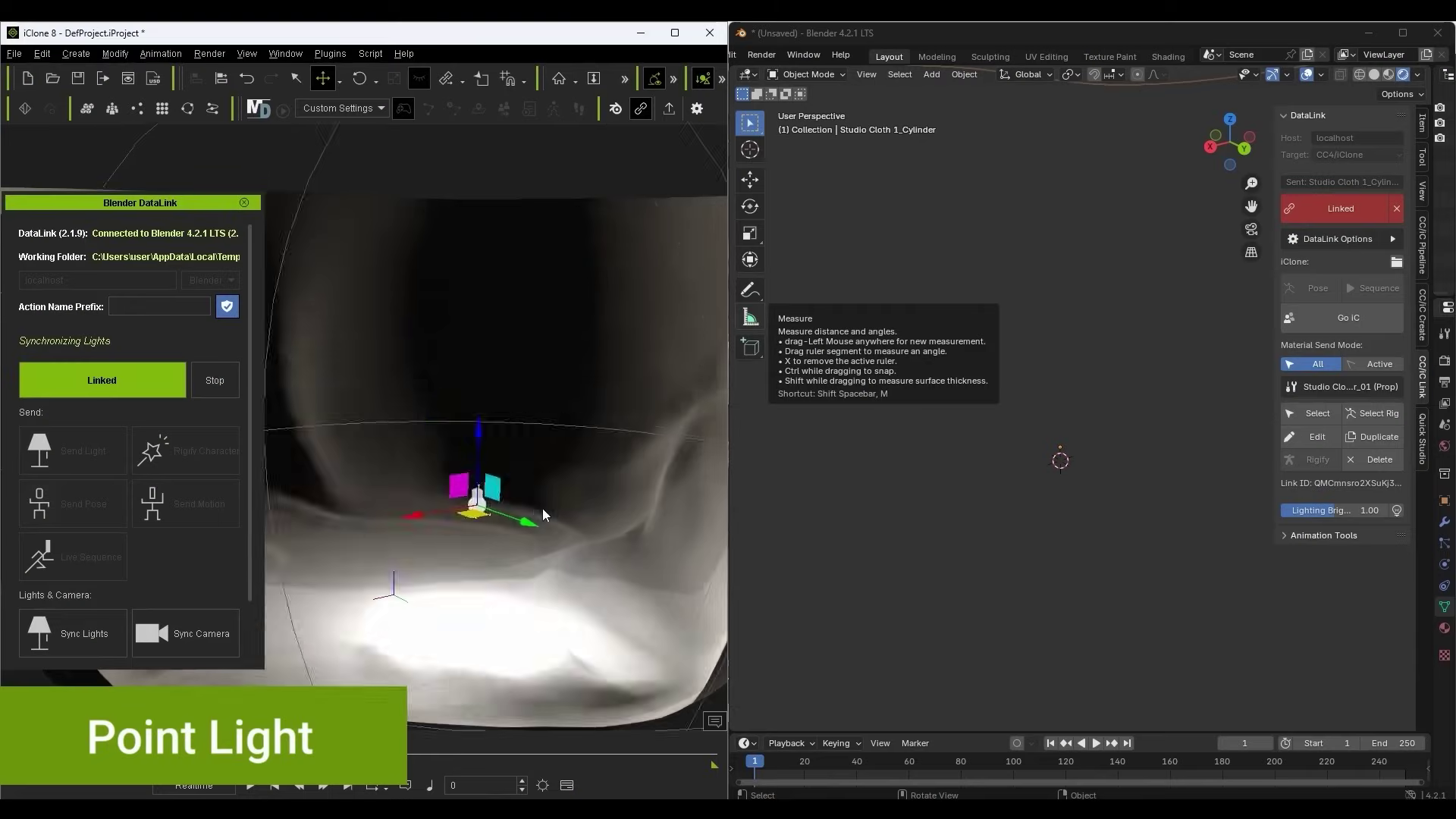
Sync the iClone point light, connect Character Creator, send Lucia, then update her green dress.
left_click(73, 633)
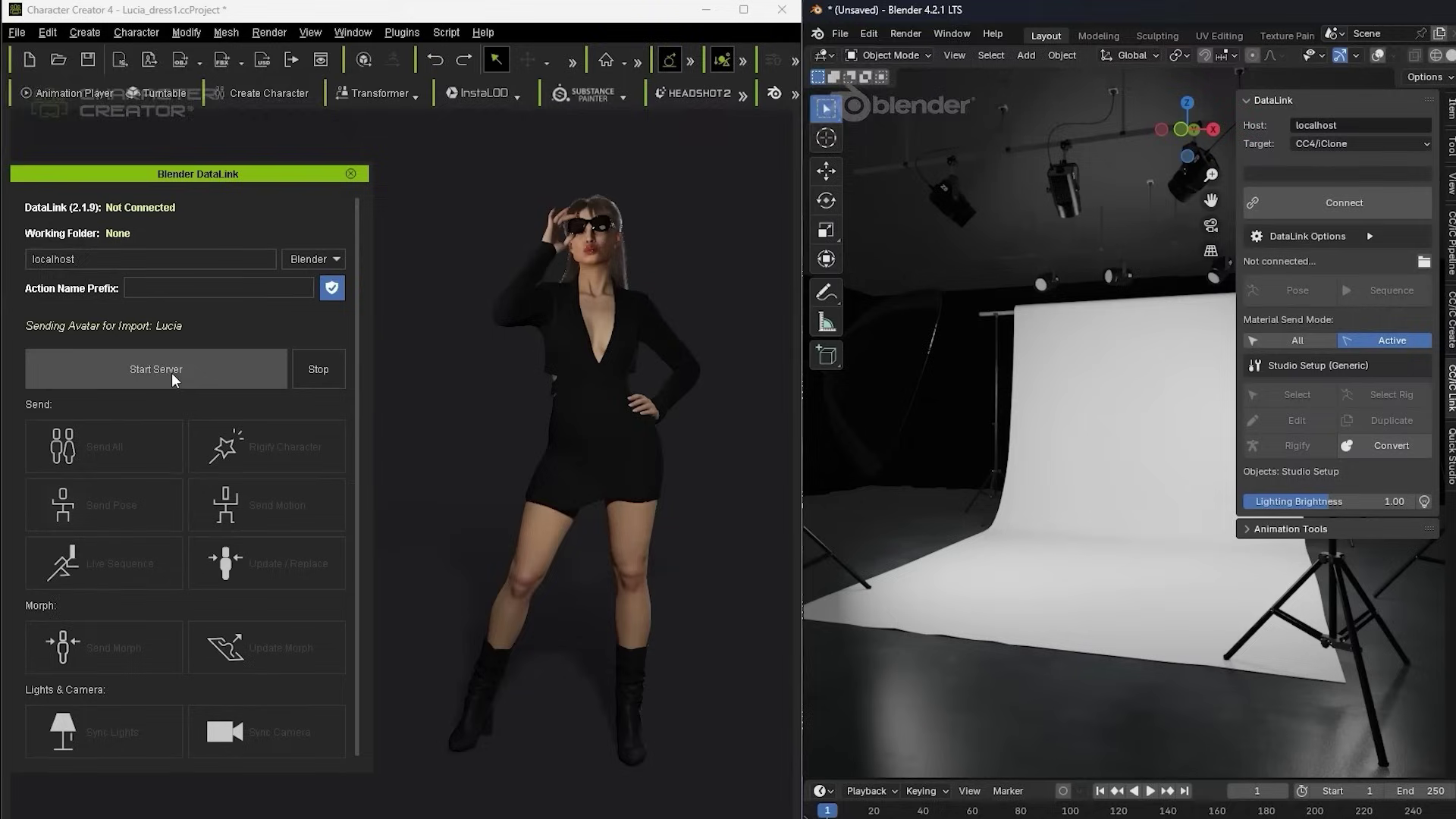
left_click(1365, 203)
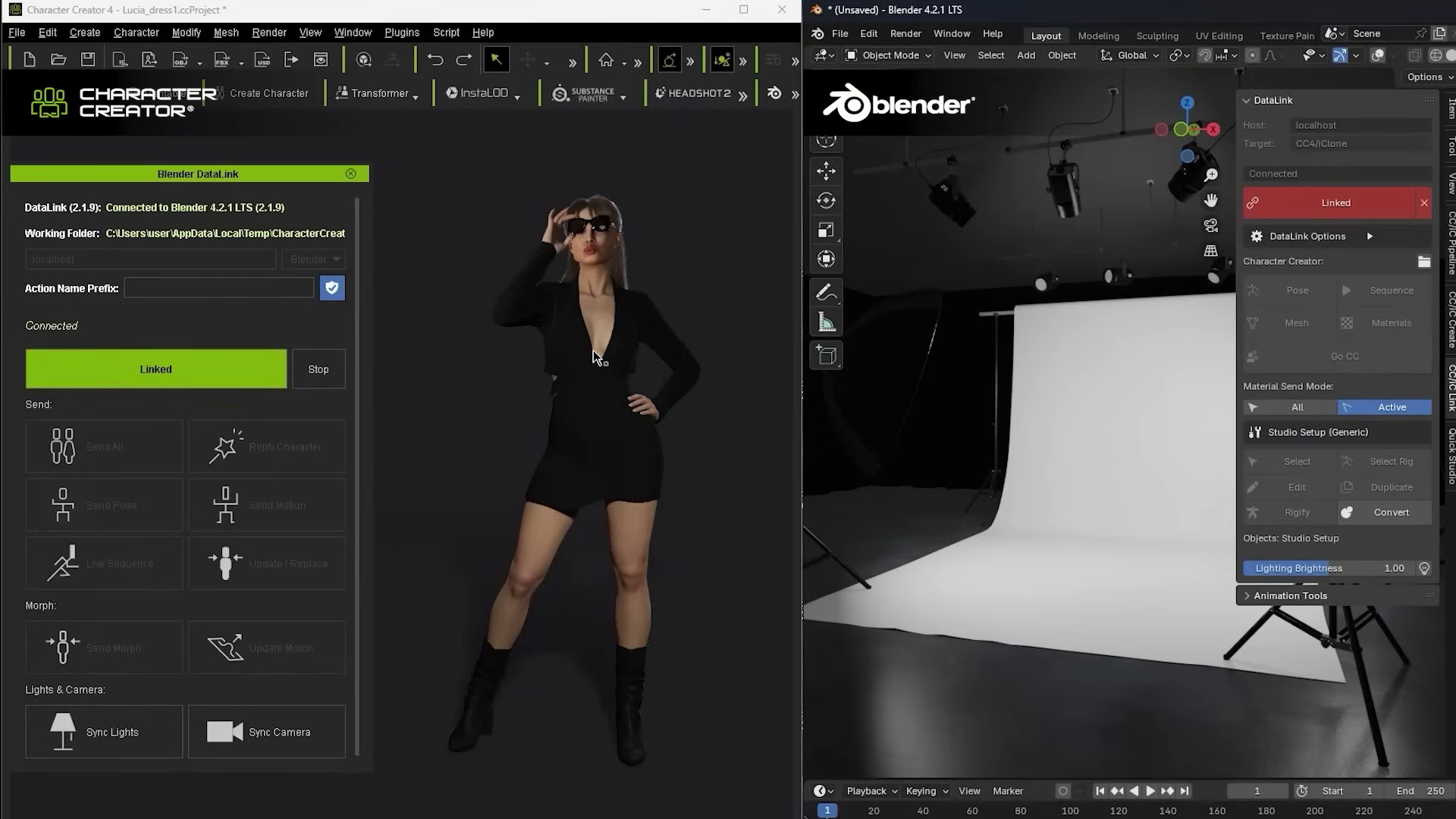
left_click(85, 463)
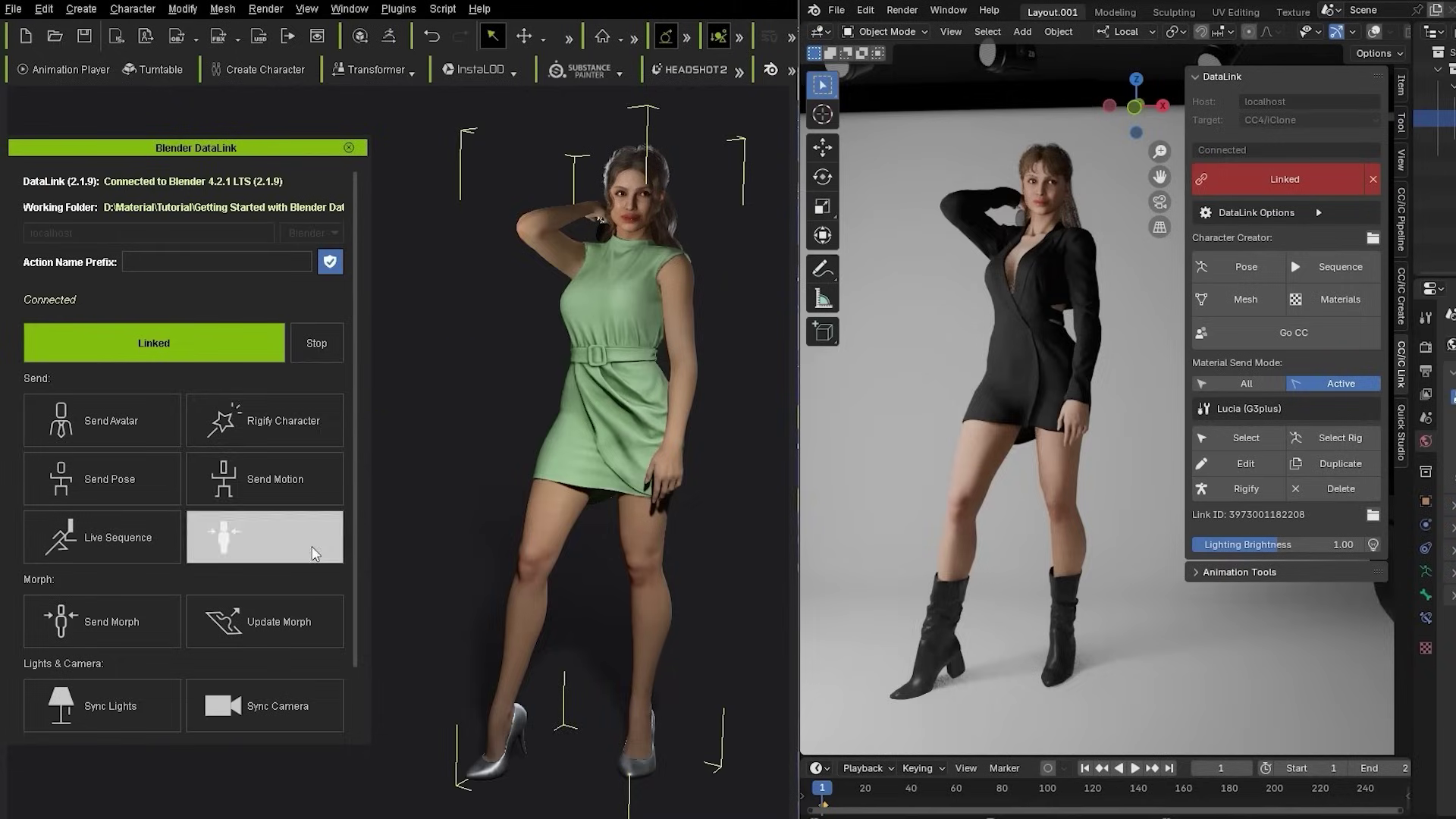
left_click(314, 553)
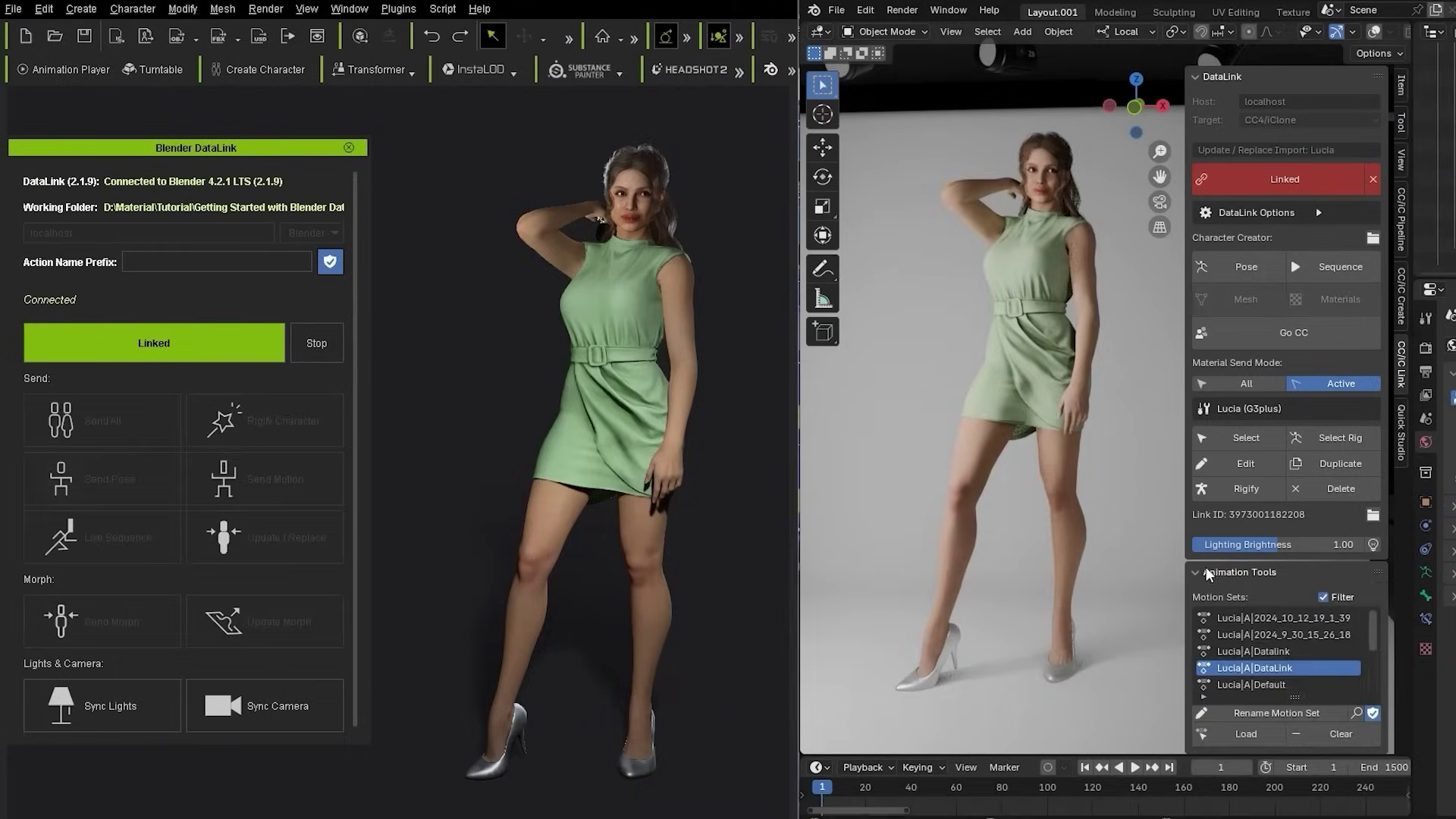